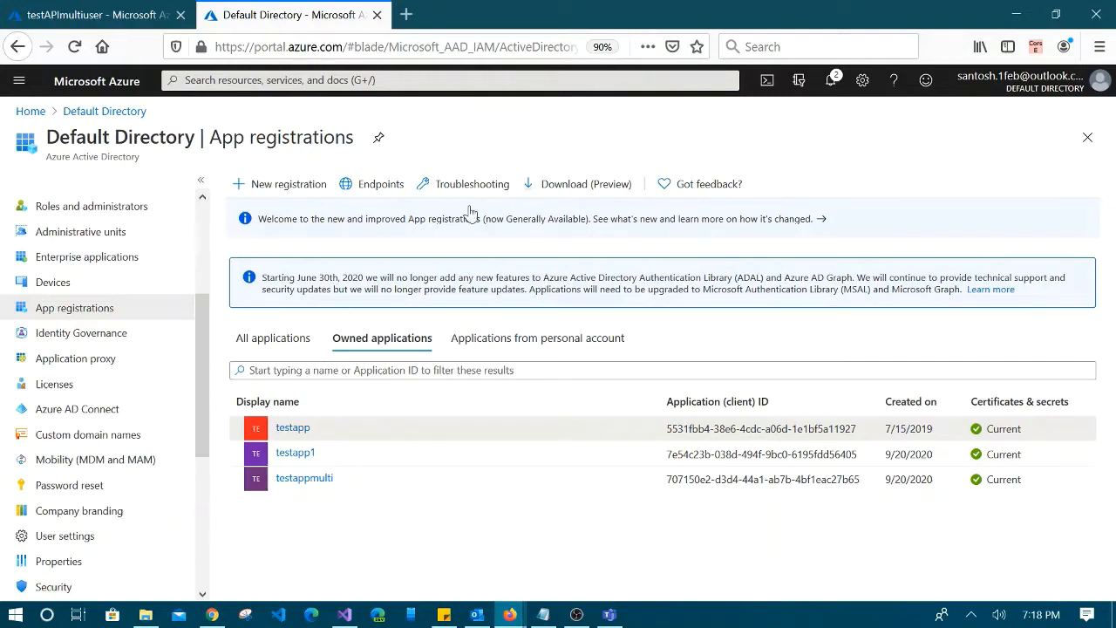
Leave the Default Directory app registrations list via the Home breadcrumb
scroll(209, 349, "up", 3)
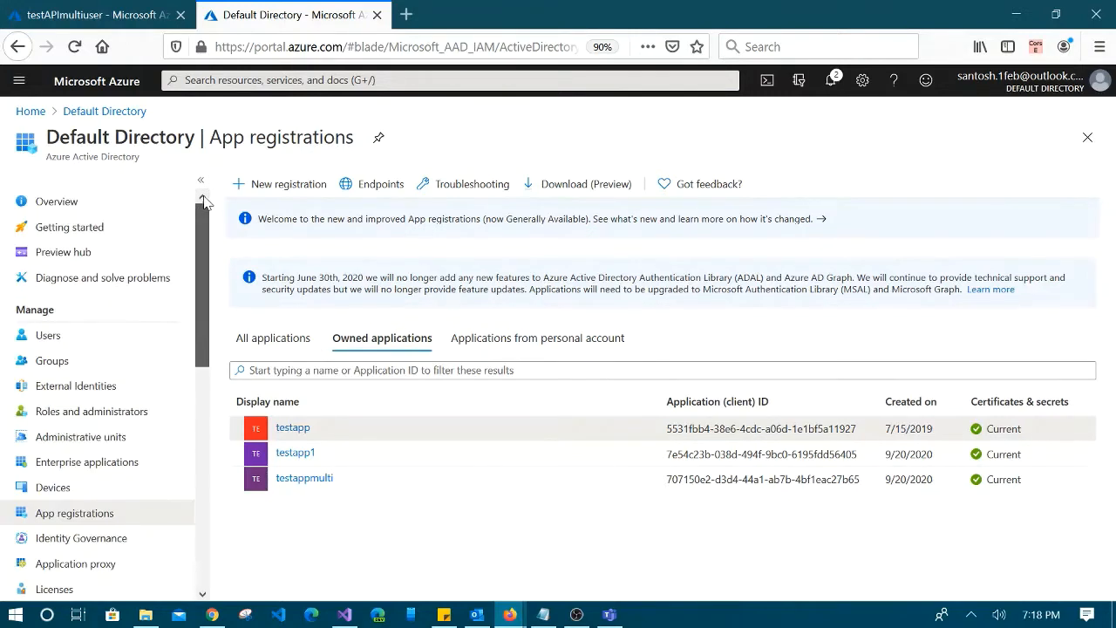
left_click(31, 112)
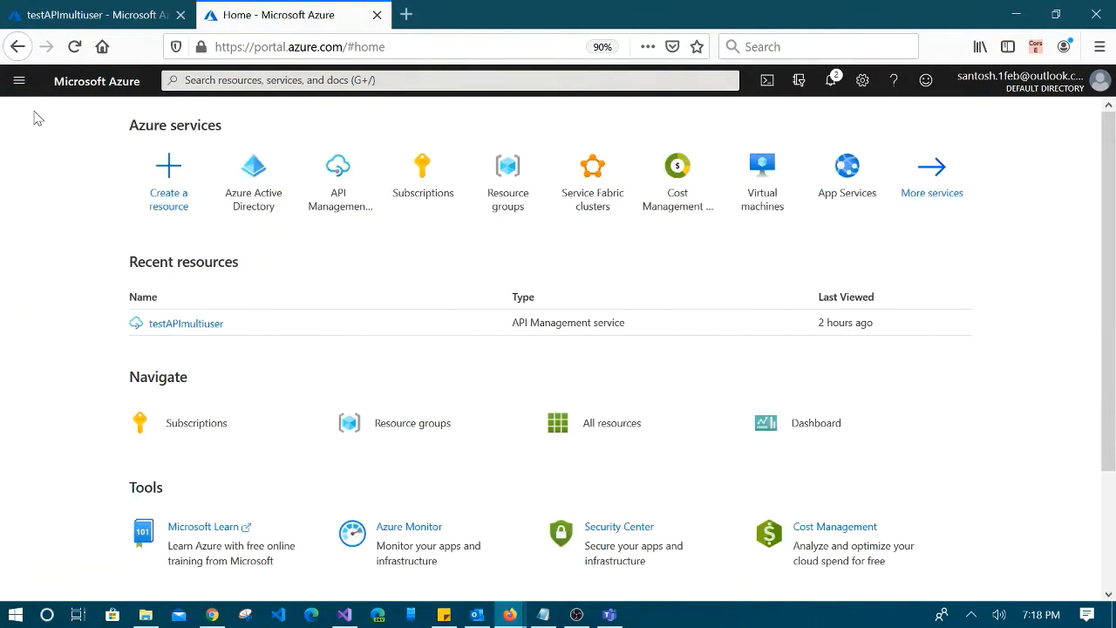
Open the Azure Active Directory overview and sign back in after the session expires
left_click(255, 179)
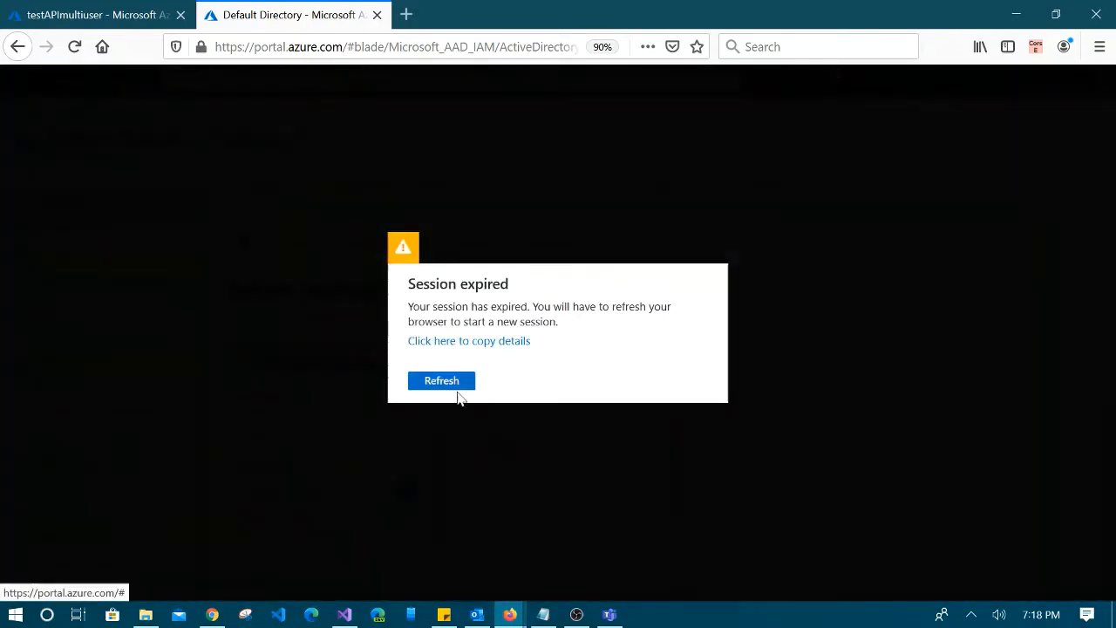
left_click(440, 383)
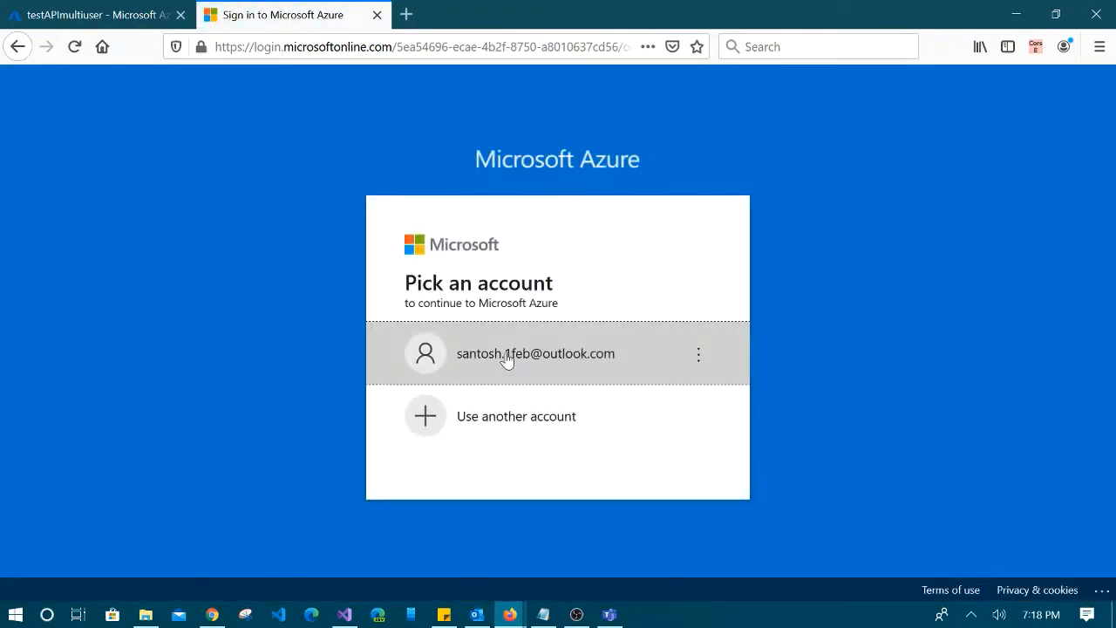
left_click(510, 357)
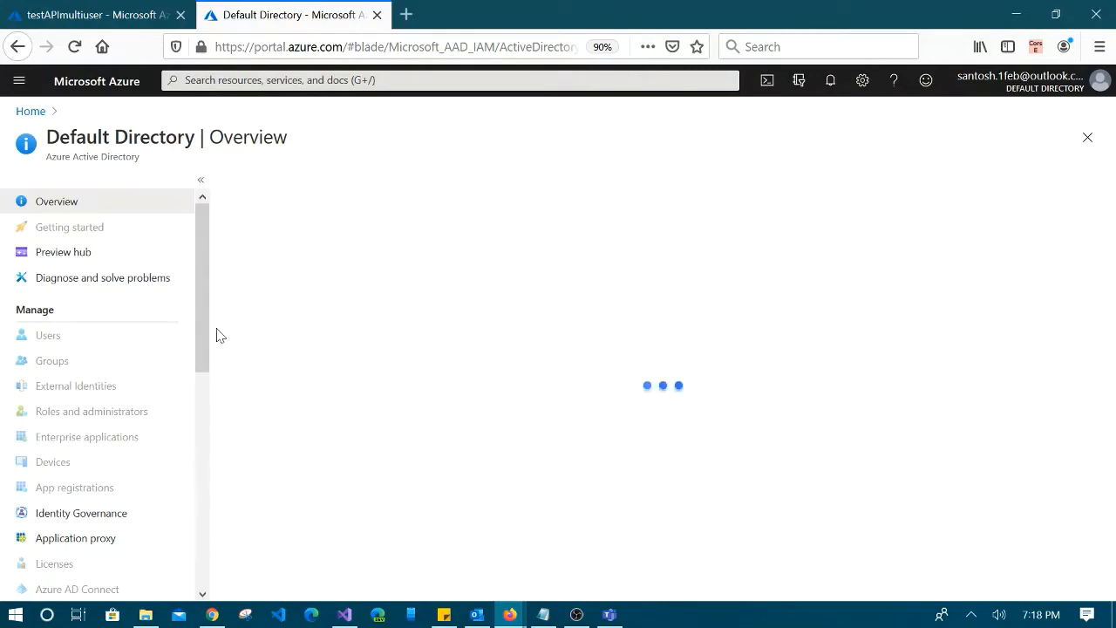
Reload the browser after the Default Directory overview shows a network error
scroll(109, 438, "down", 6)
scroll(109, 438, "up", 3)
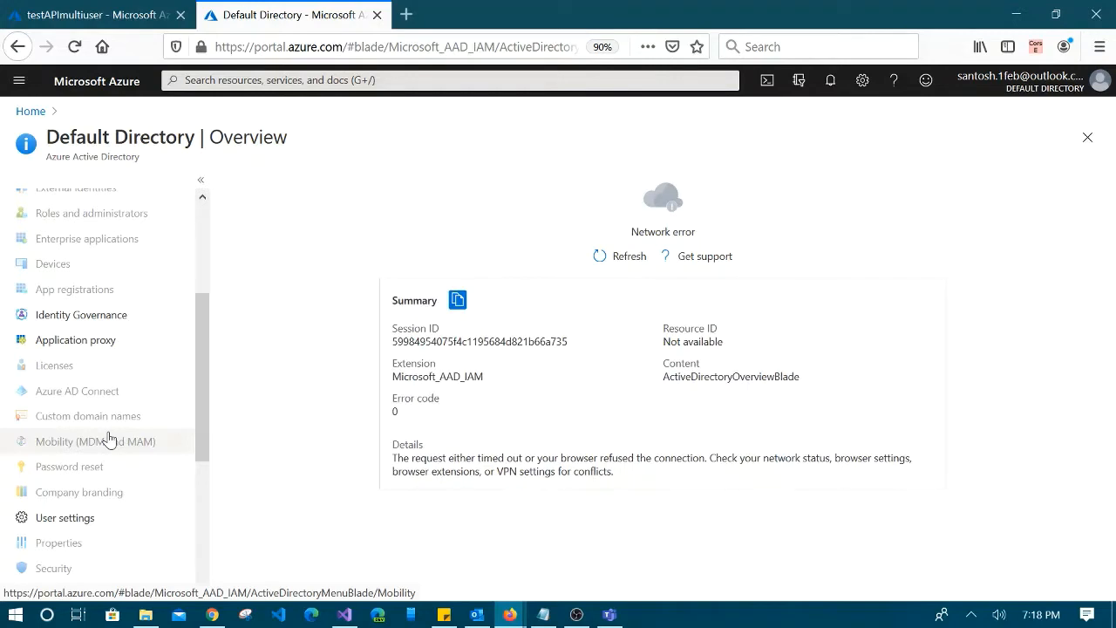
scroll(109, 438, "up", 5)
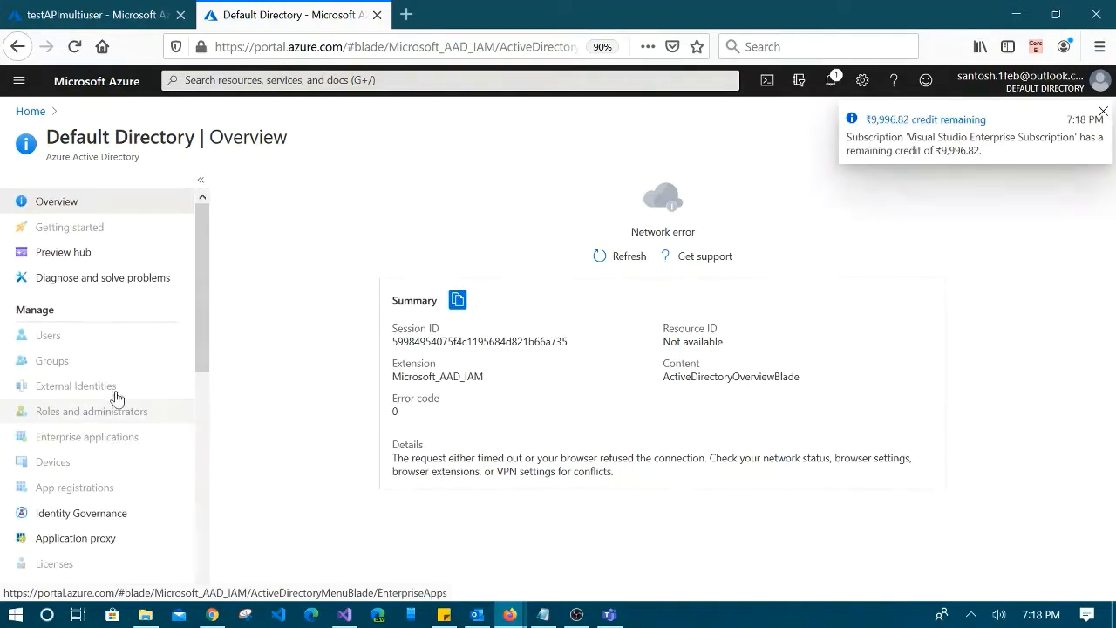
scroll(142, 347, "down", 3)
scroll(142, 346, "down", 3)
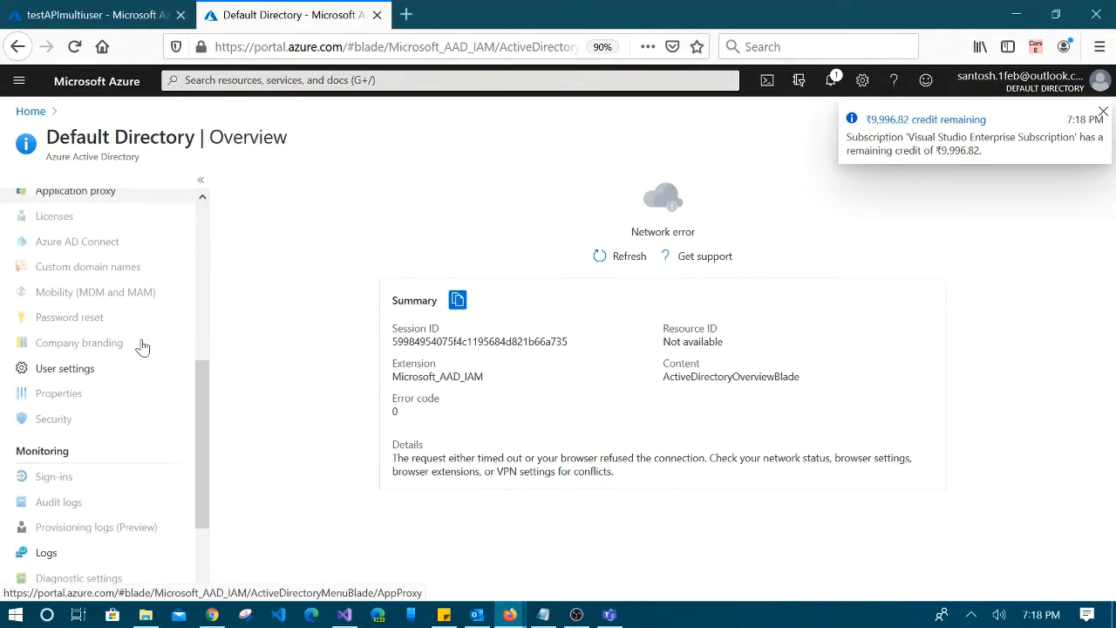
scroll(142, 346, "up", 6)
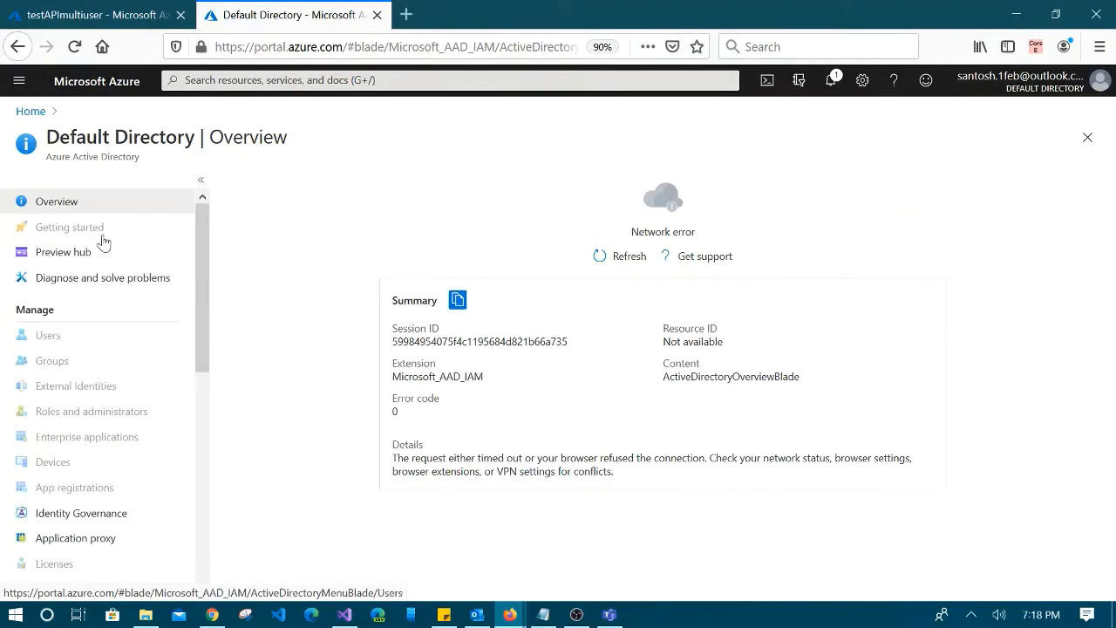
left_click(74, 47)
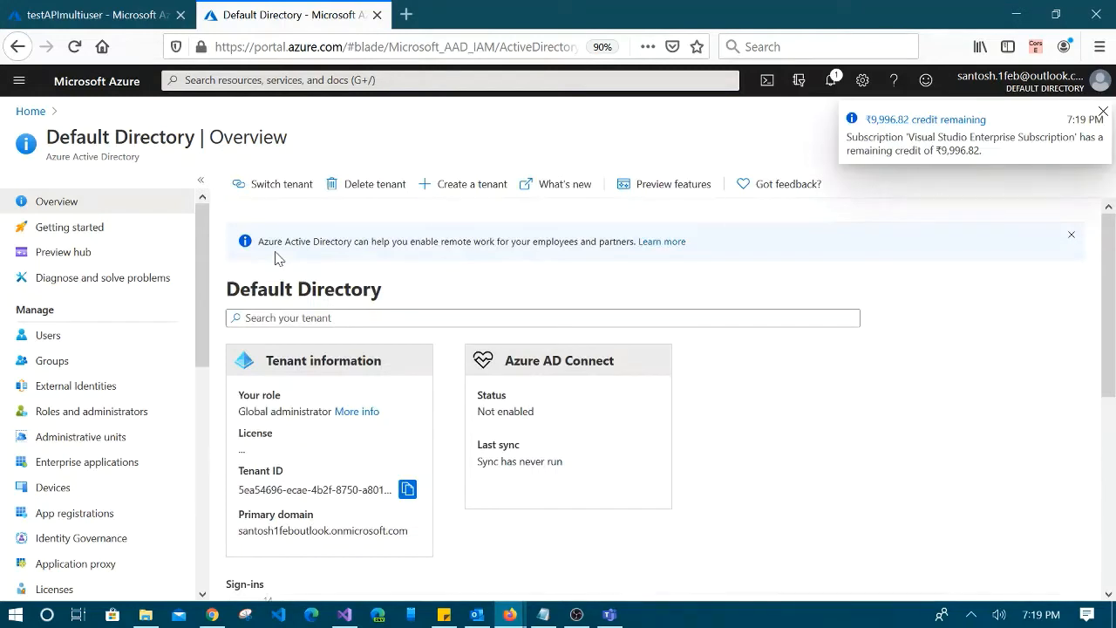
Open App registrations from the Default Directory menu
scroll(111, 428, "down", 5)
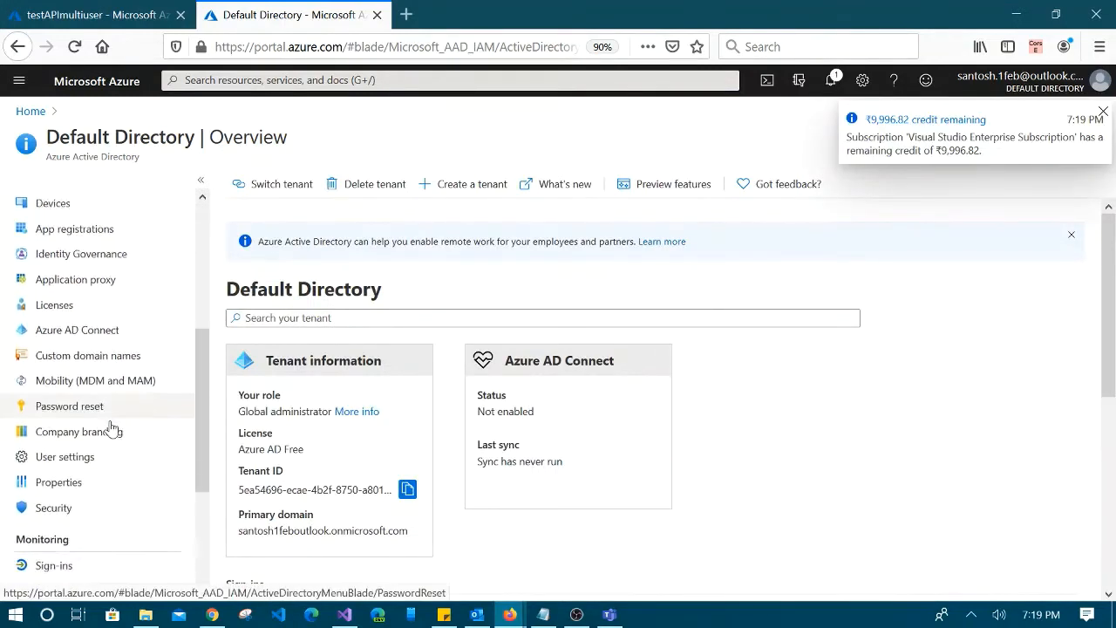
scroll(111, 427, "up", 1)
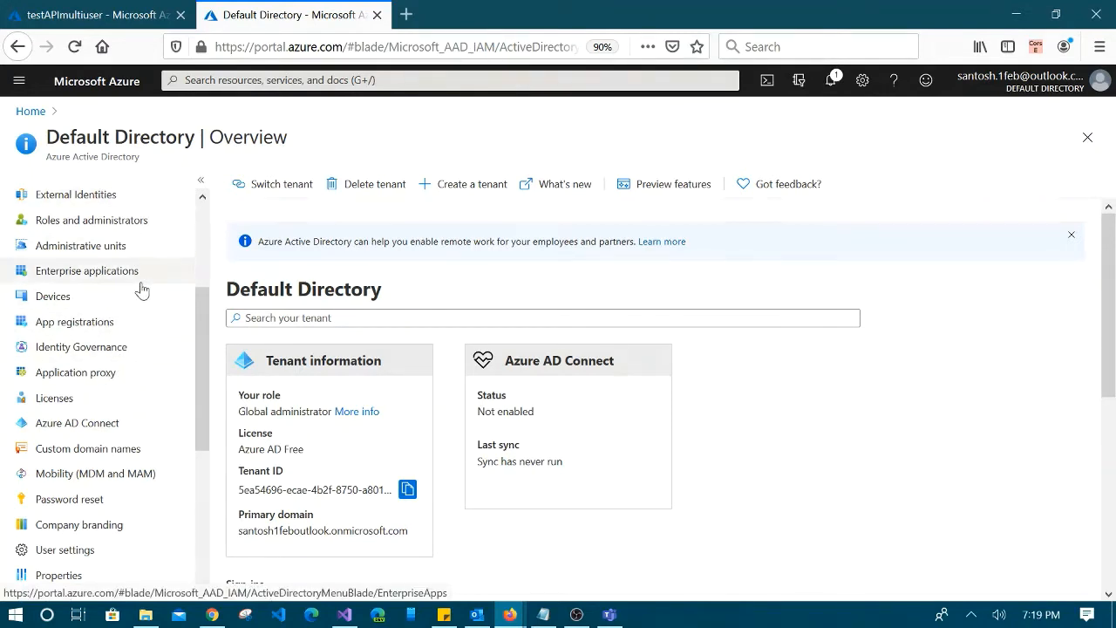
scroll(143, 289, "up", 4)
scroll(142, 289, "down", 3)
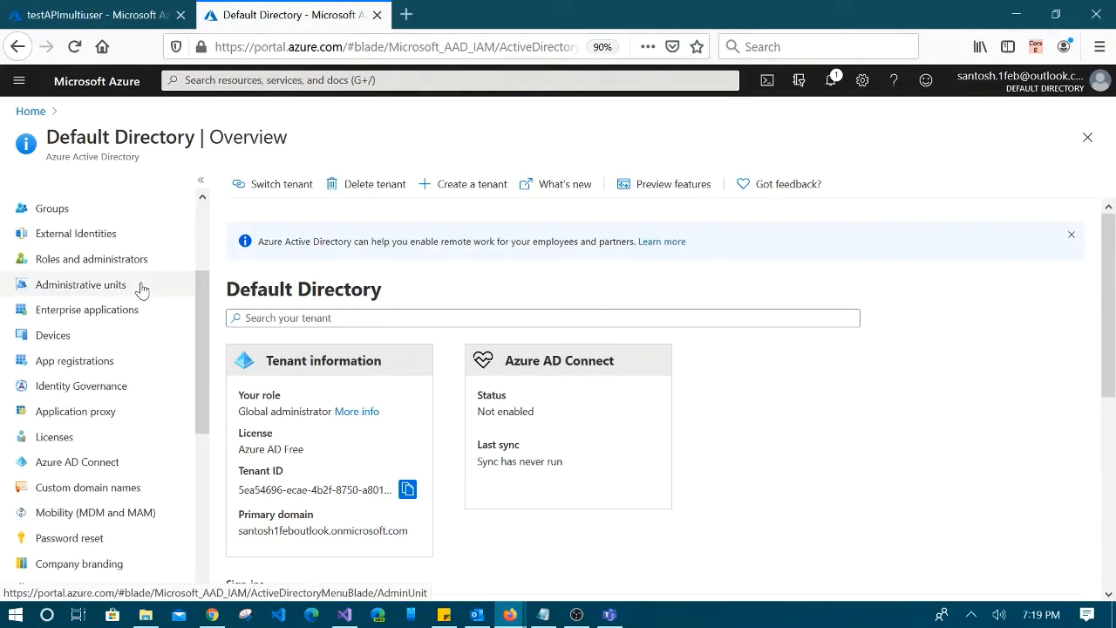
scroll(142, 290, "down", 1)
left_click(76, 329)
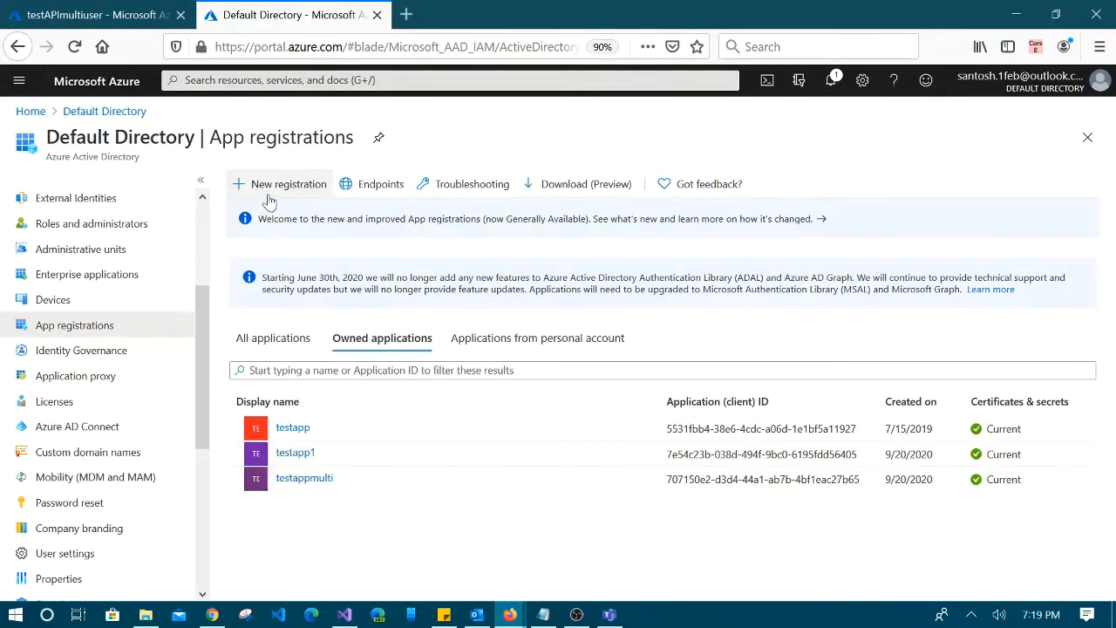
Start a new registration, then back out to the list with testapp, testapp1 and testappmulti
left_click(295, 188)
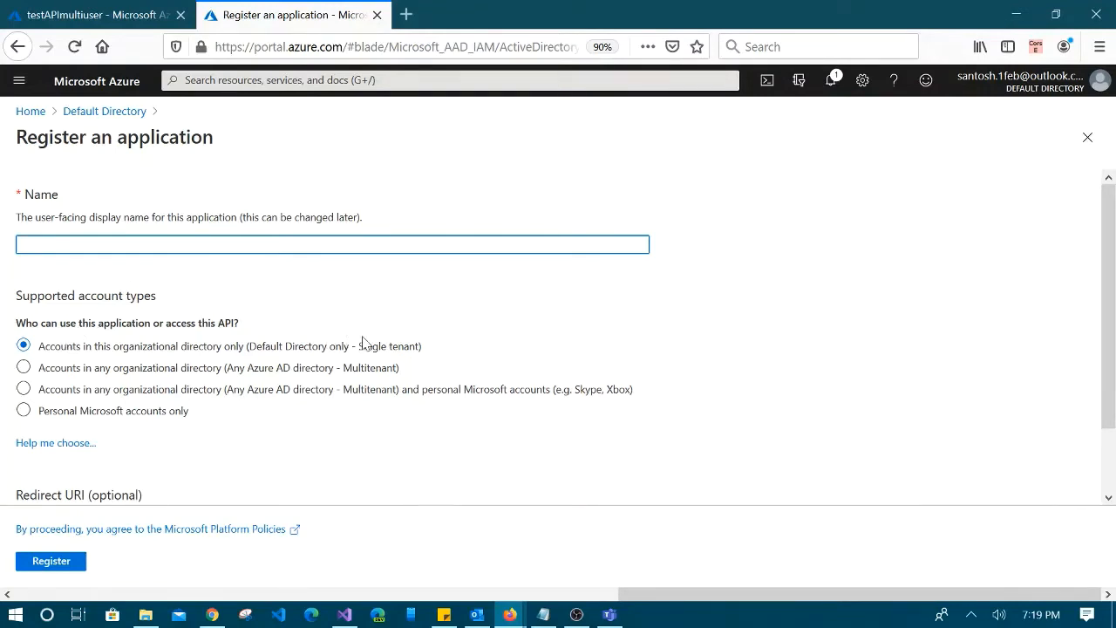
scroll(416, 361, "down", 2)
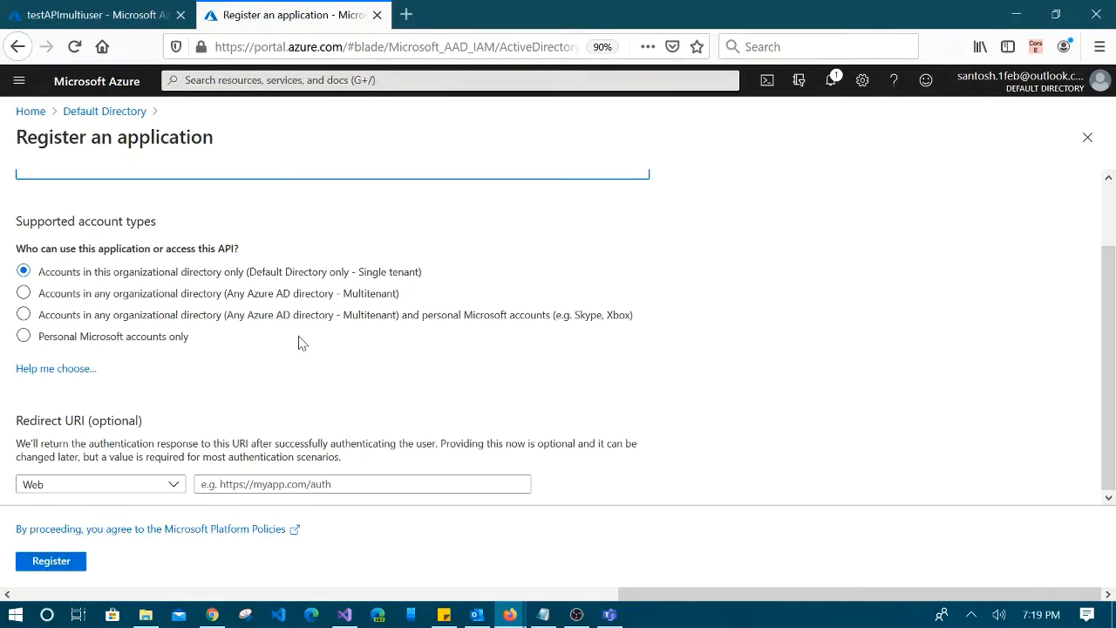
scroll(261, 322, "up", 2)
left_click(107, 114)
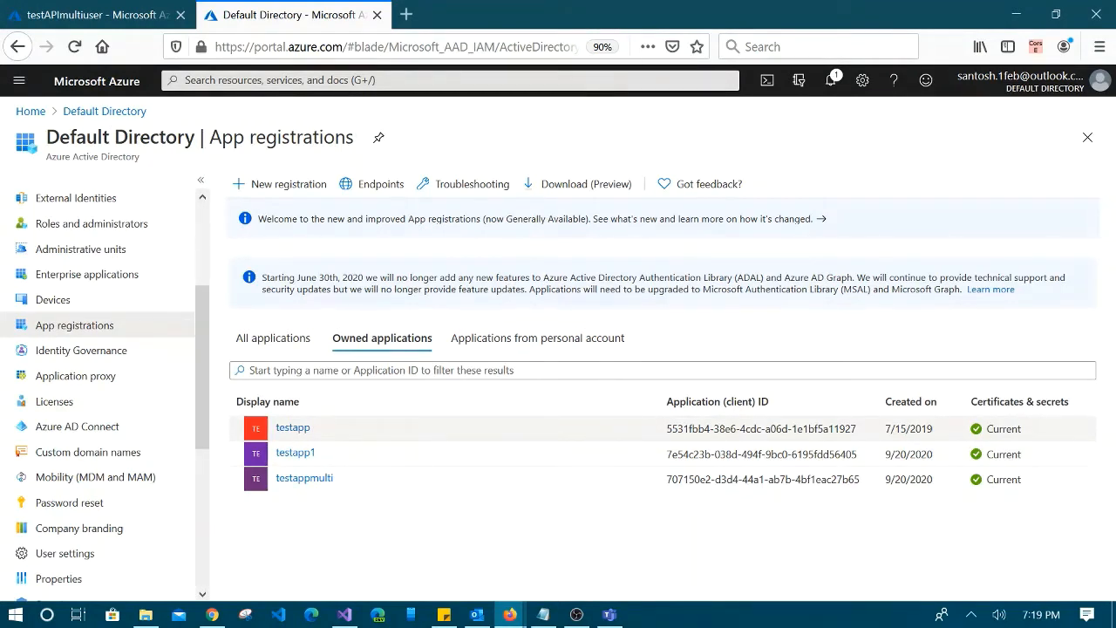
Open the testapp registration and view its Certificates & secrets
left_click(286, 434)
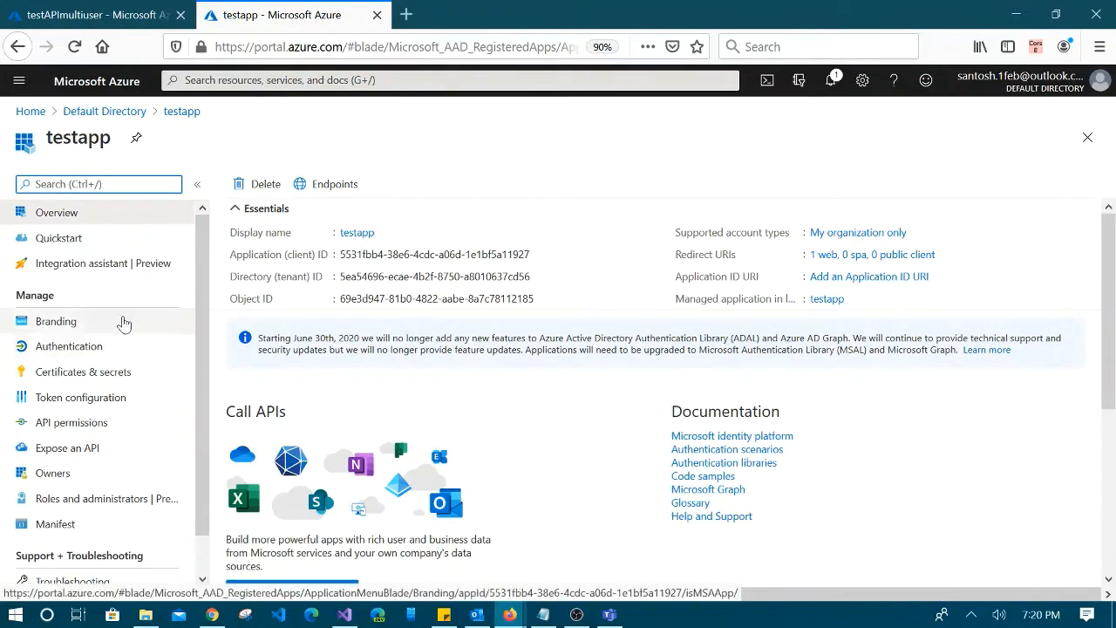
left_click(74, 379)
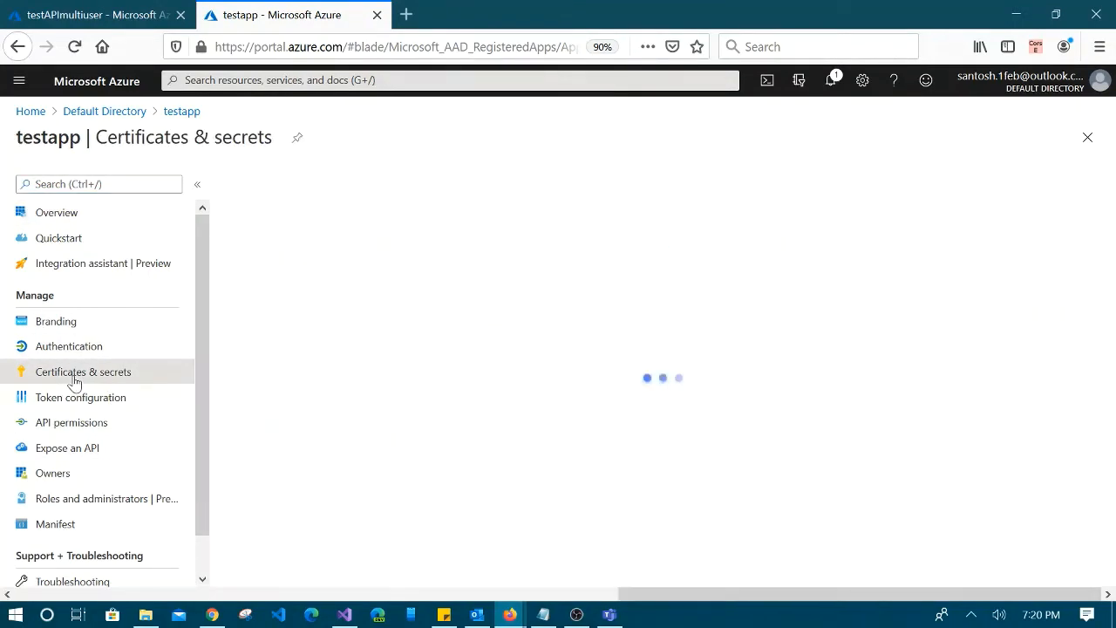
scroll(520, 343, "down", 2)
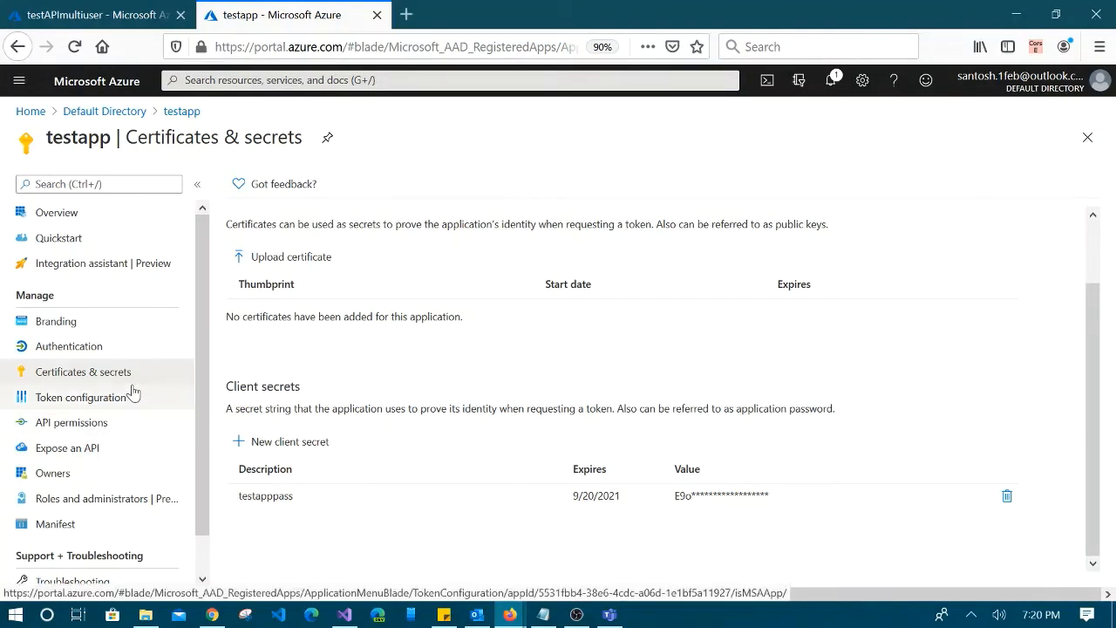
Review testapp's Authentication page: redirect URI, Access and ID tokens, single-tenant accounts
left_click(74, 348)
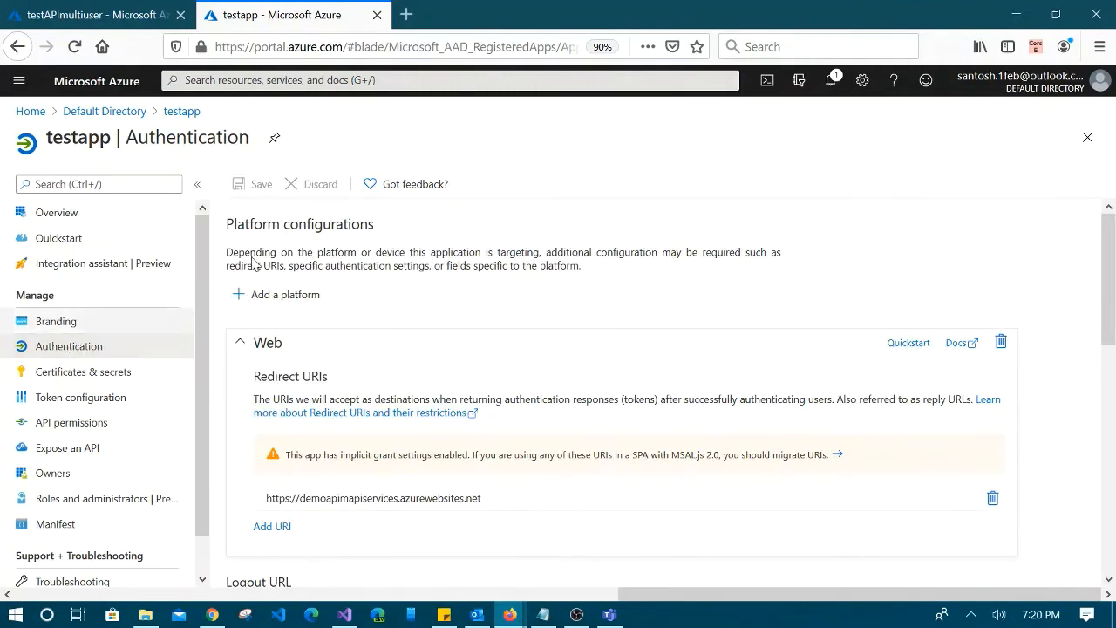
scroll(571, 358, "down", 3)
scroll(573, 357, "down", 4)
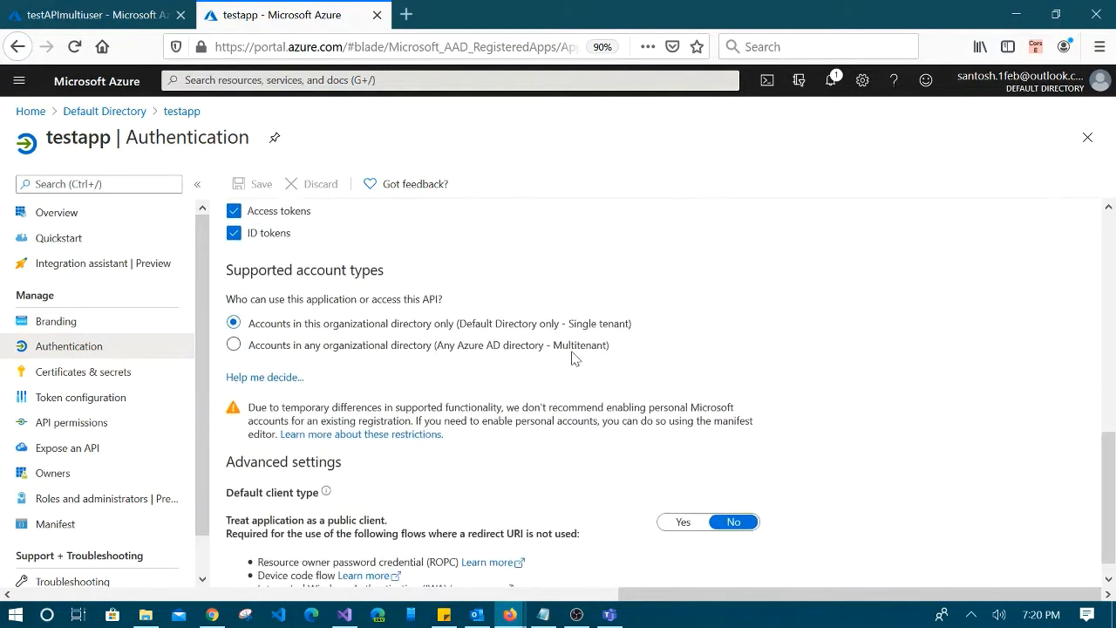
scroll(451, 339, "up", 2)
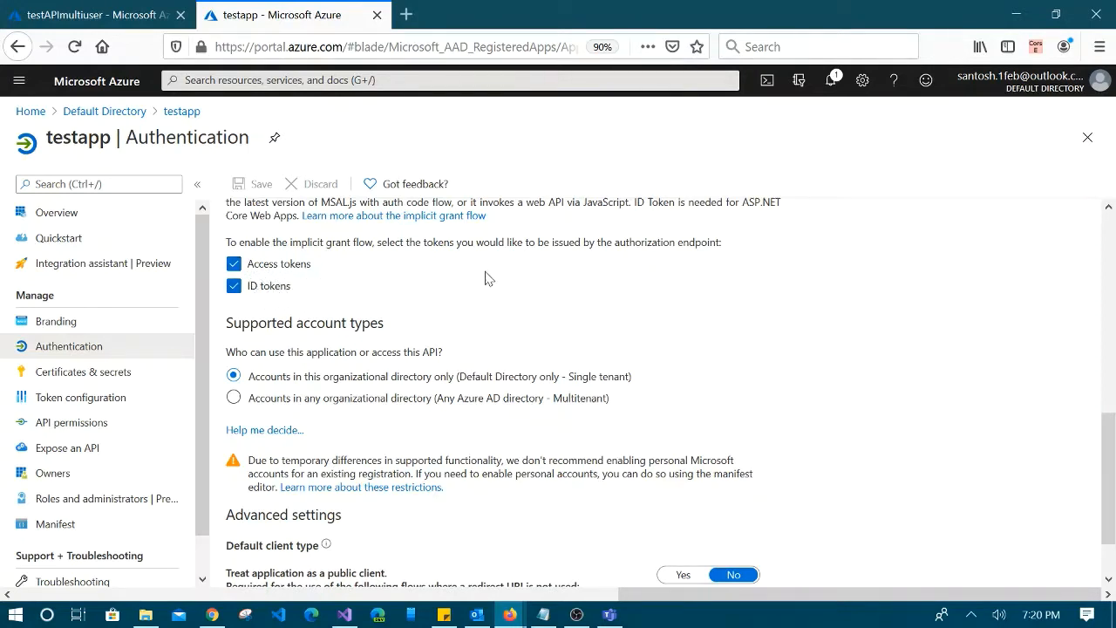
scroll(738, 331, "down", 1)
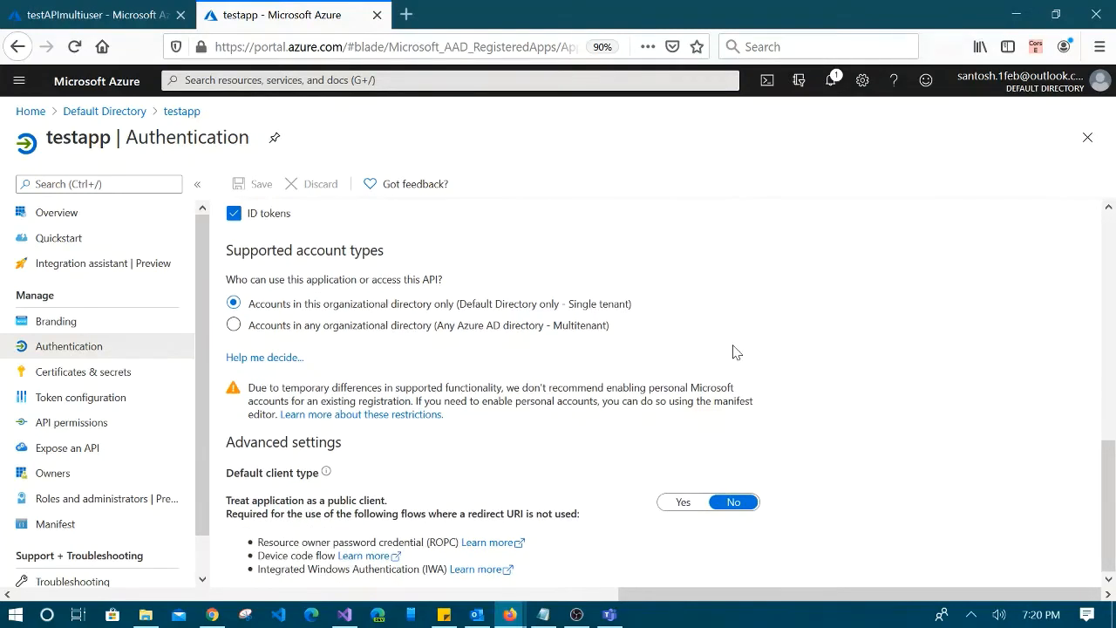
scroll(611, 345, "up", 3)
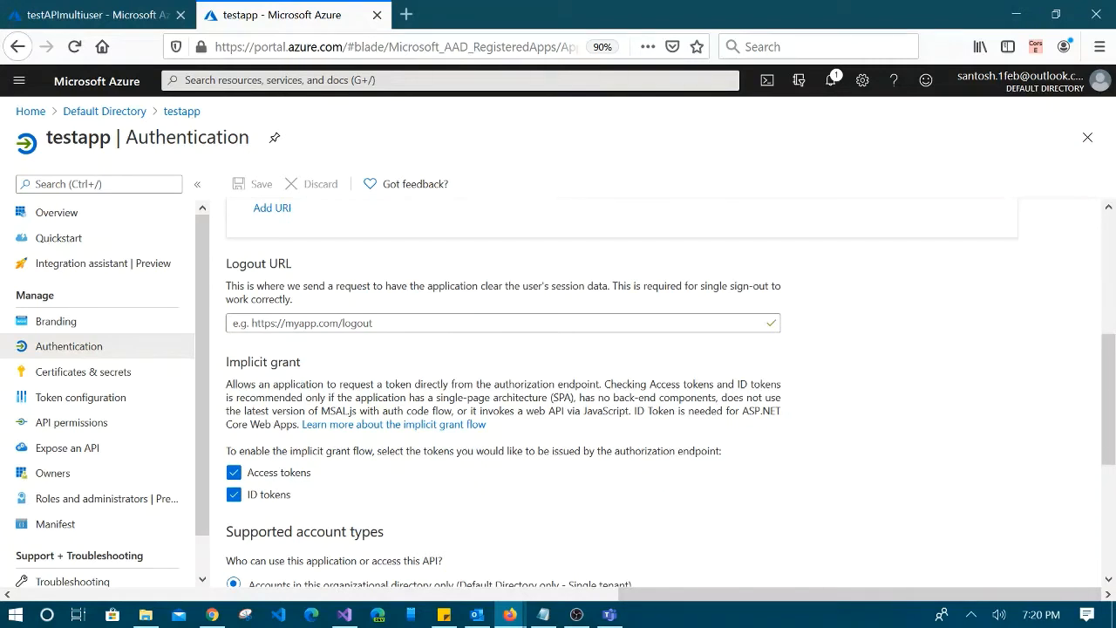
Go to the home page and browse the API Management services
left_click(31, 112)
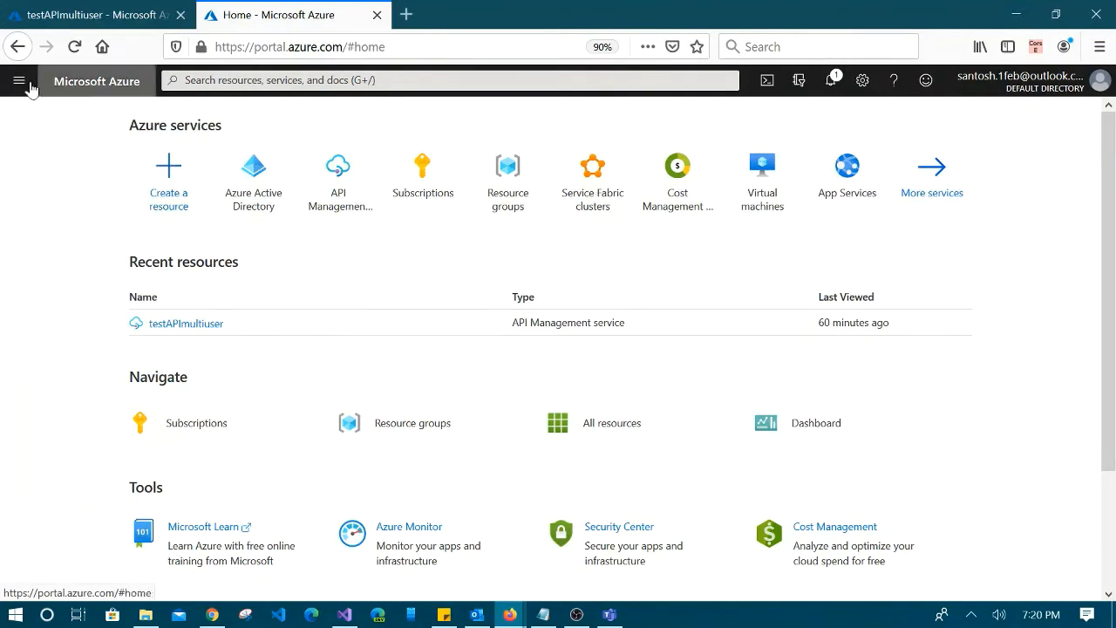
left_click(19, 80)
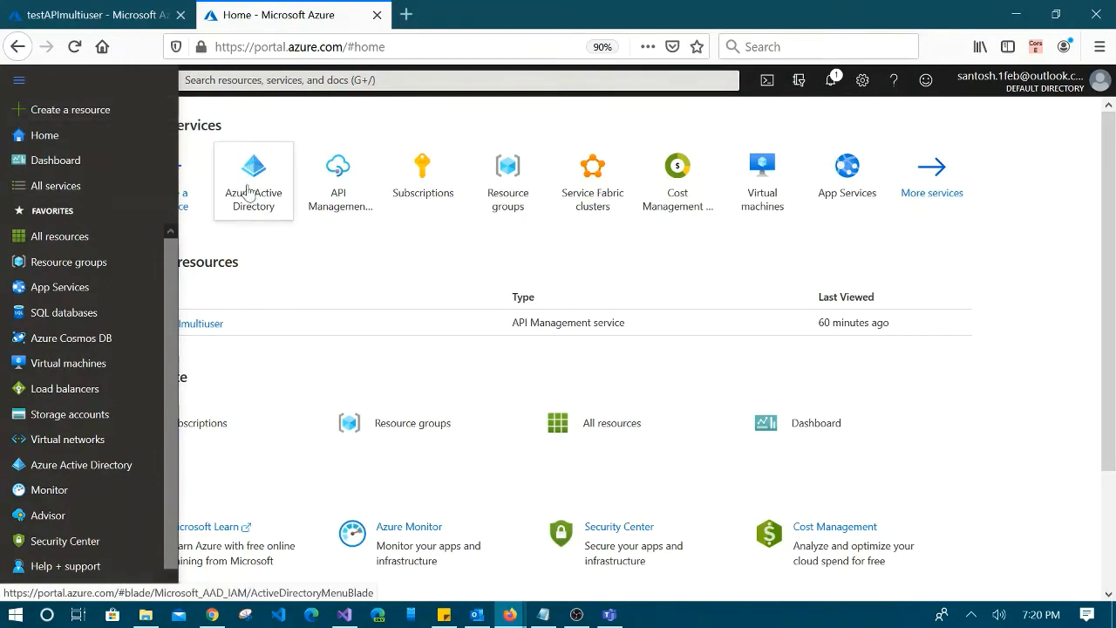
left_click(341, 193)
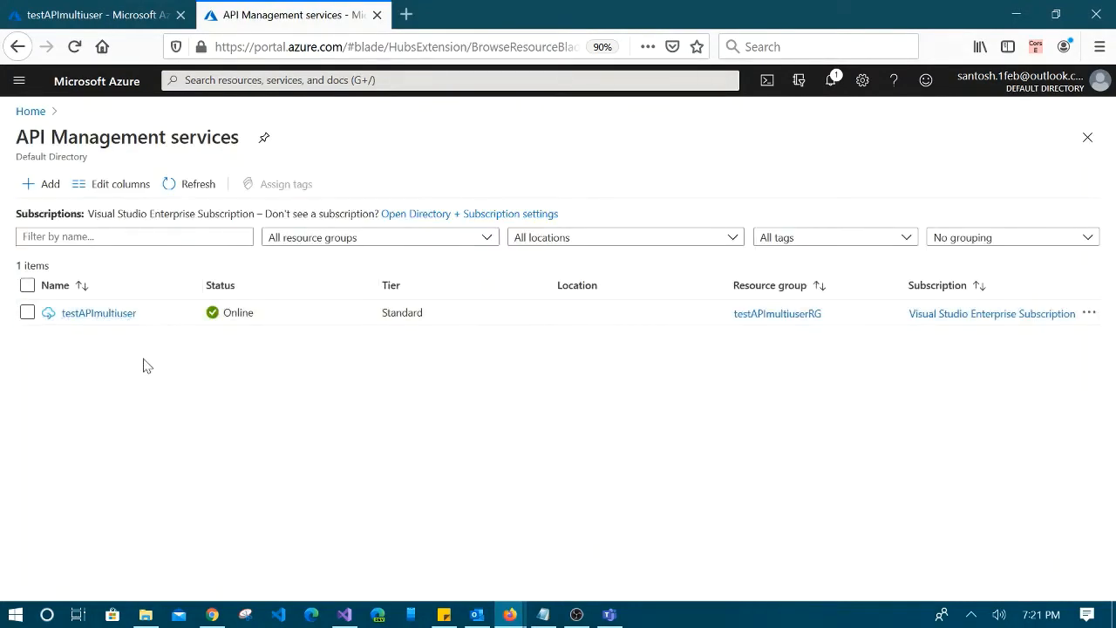
Start a new API Management service, then discard the unsaved form
left_click(45, 185)
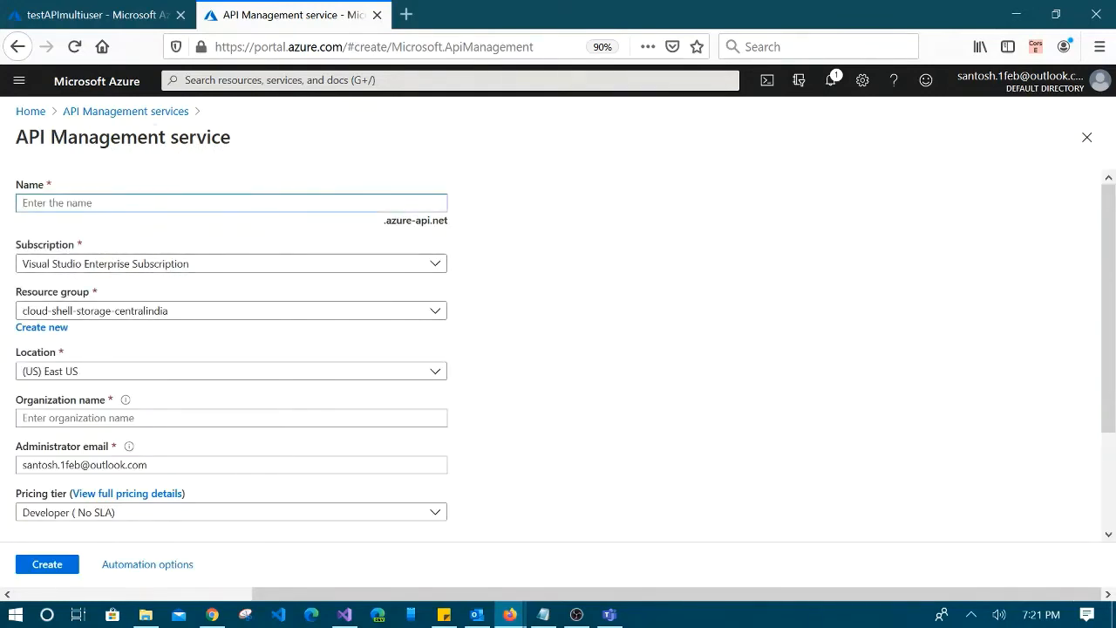
scroll(399, 390, "down", 3)
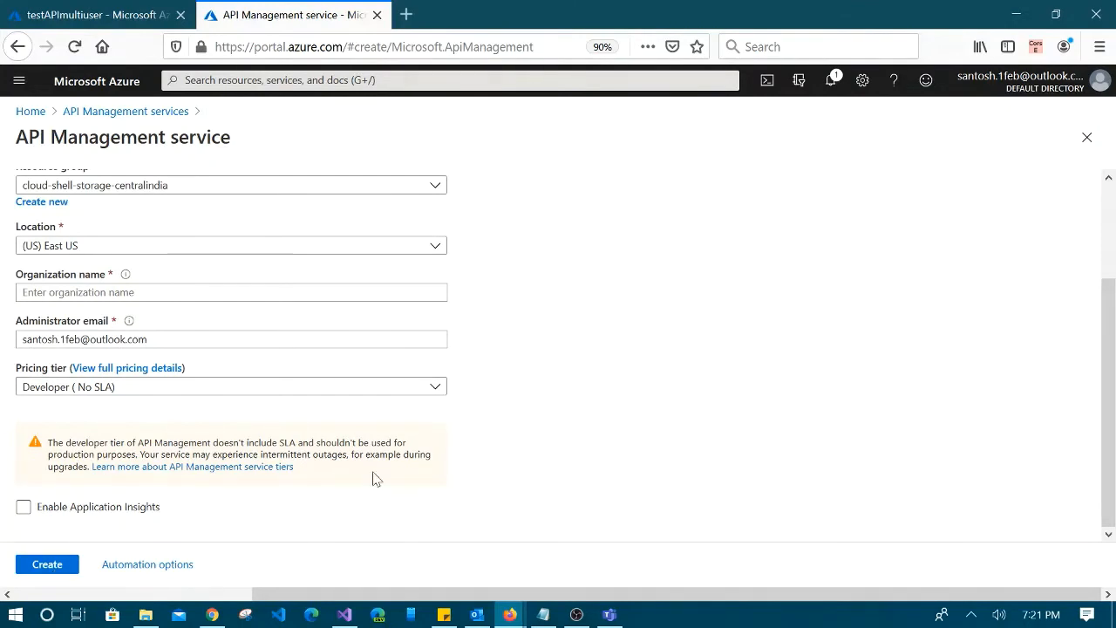
scroll(685, 386, "up", 3)
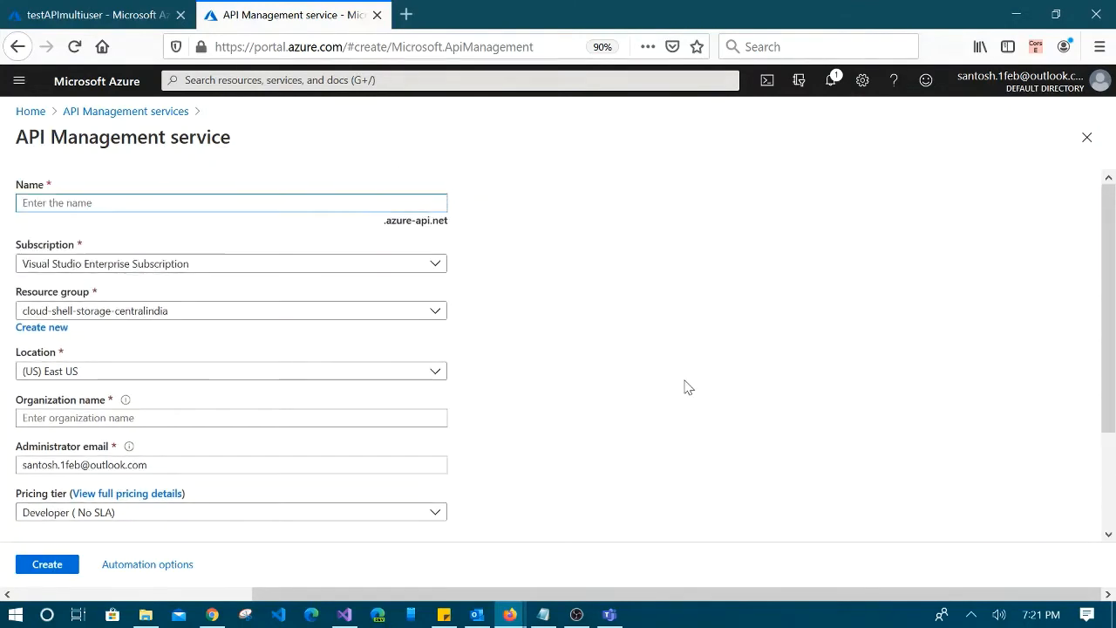
left_click(130, 111)
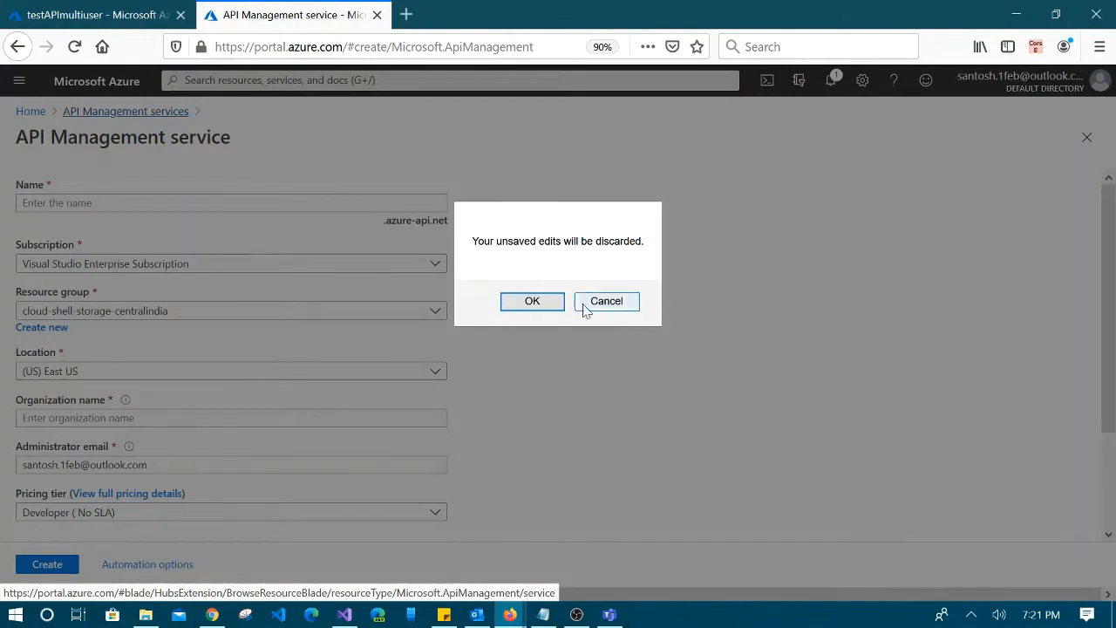
left_click(532, 302)
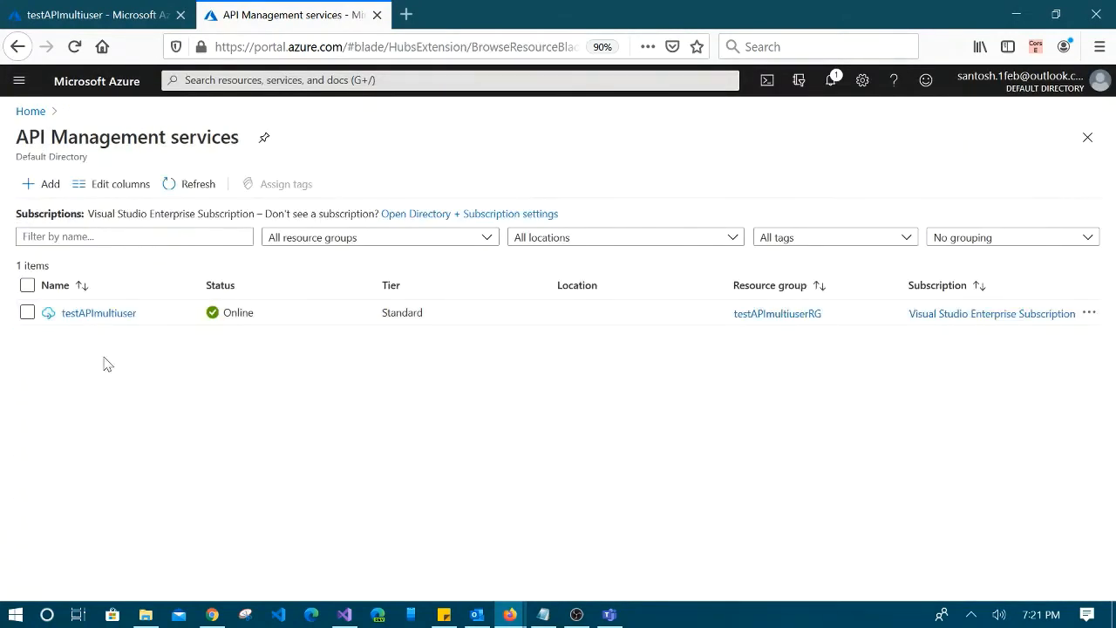
Open testAPImultiuser's OAuth 2.0 servers (foruserA, foruserB) and start adding a new one
left_click(91, 314)
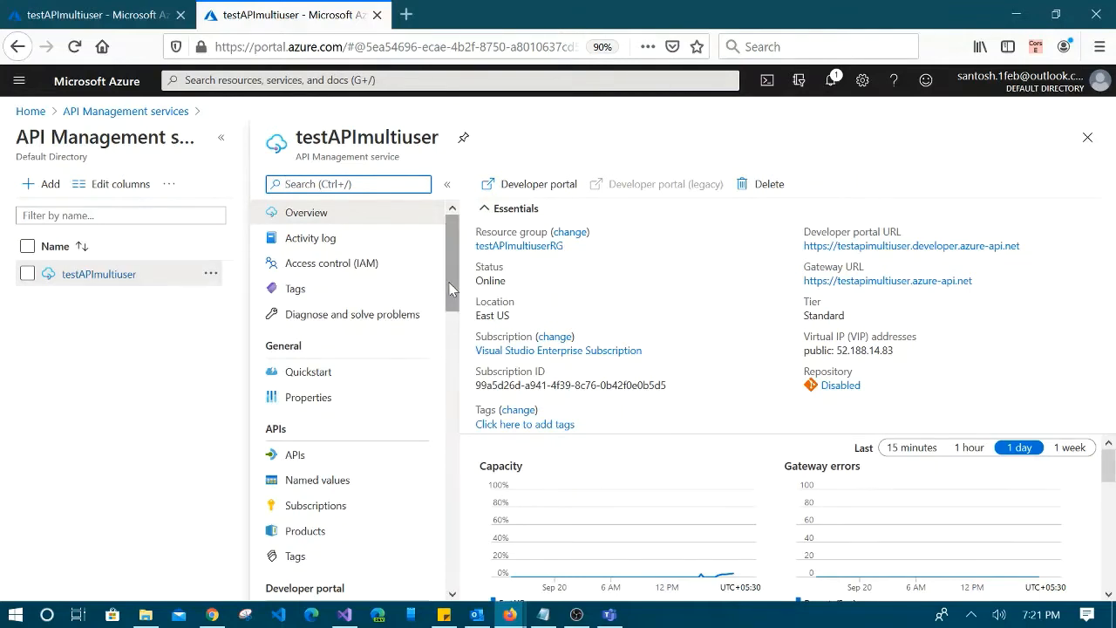
scroll(408, 453, "down", 6)
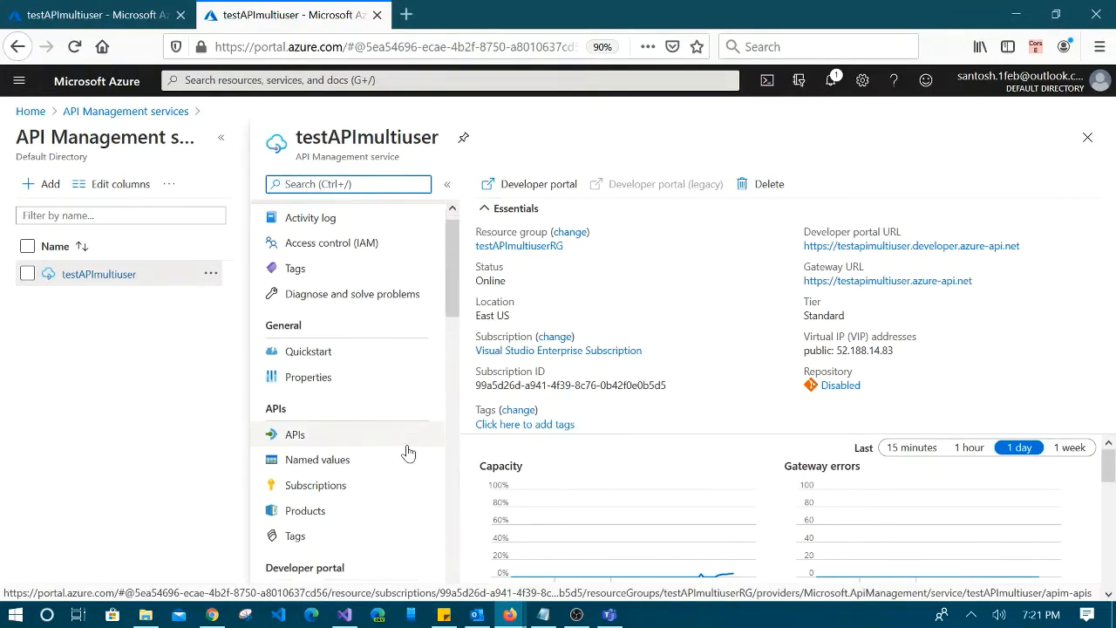
scroll(408, 450, "down", 3)
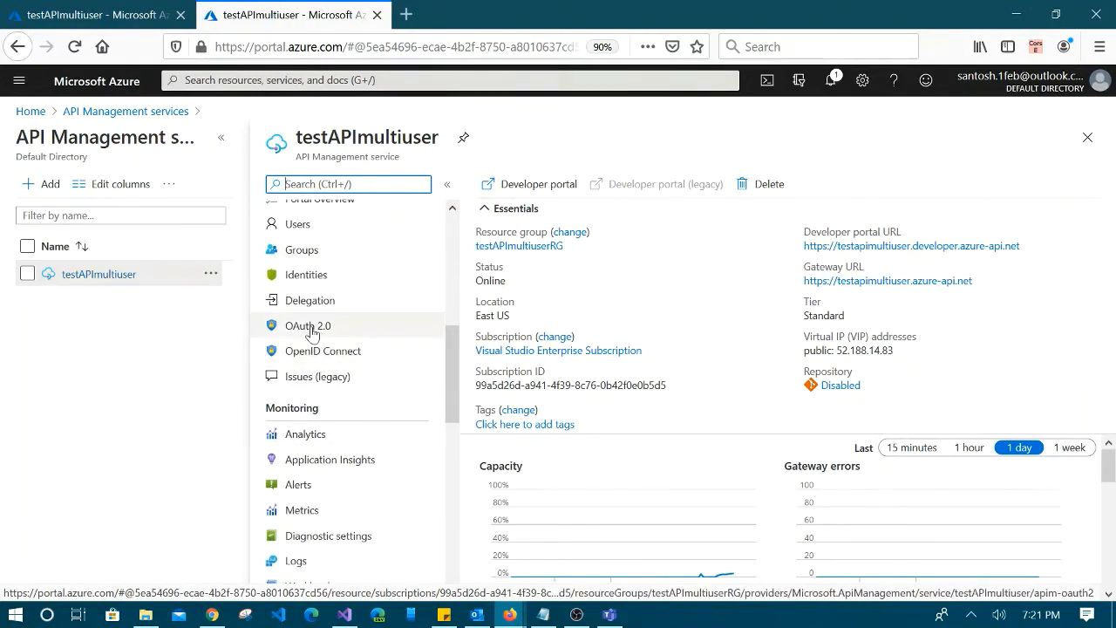
left_click(313, 334)
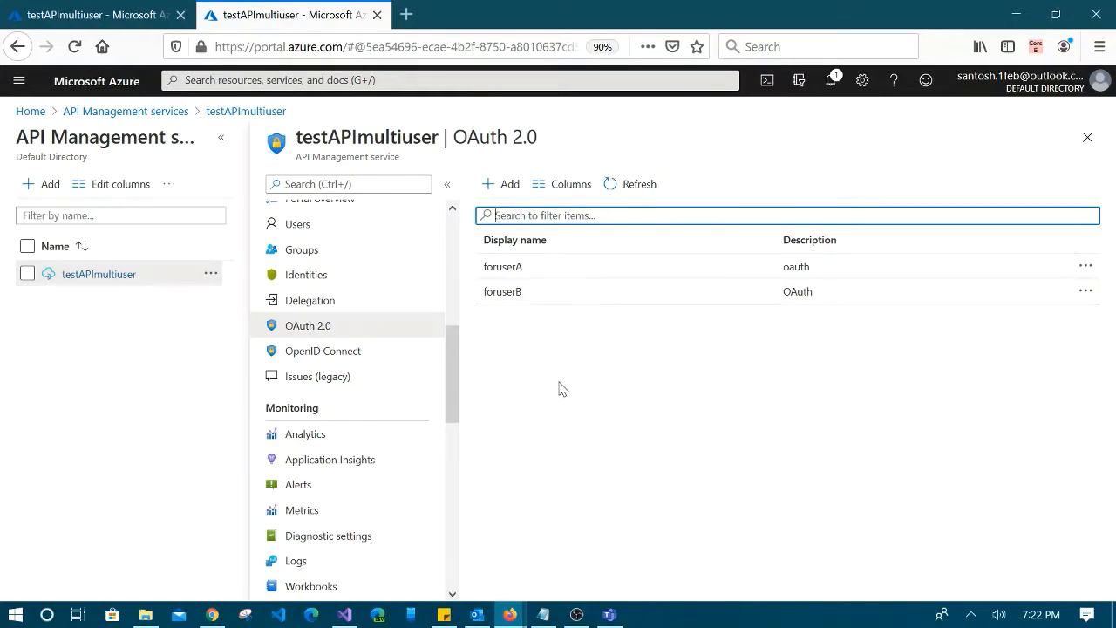
left_click(502, 186)
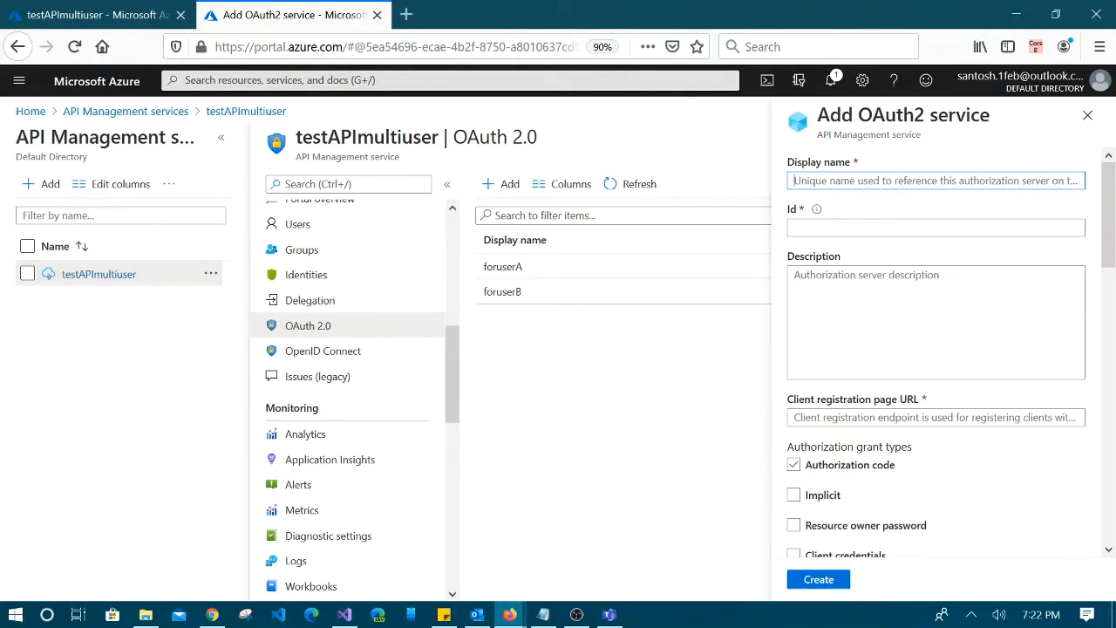
Name the new OAuth2 server testoauth
mouse_move(816, 213)
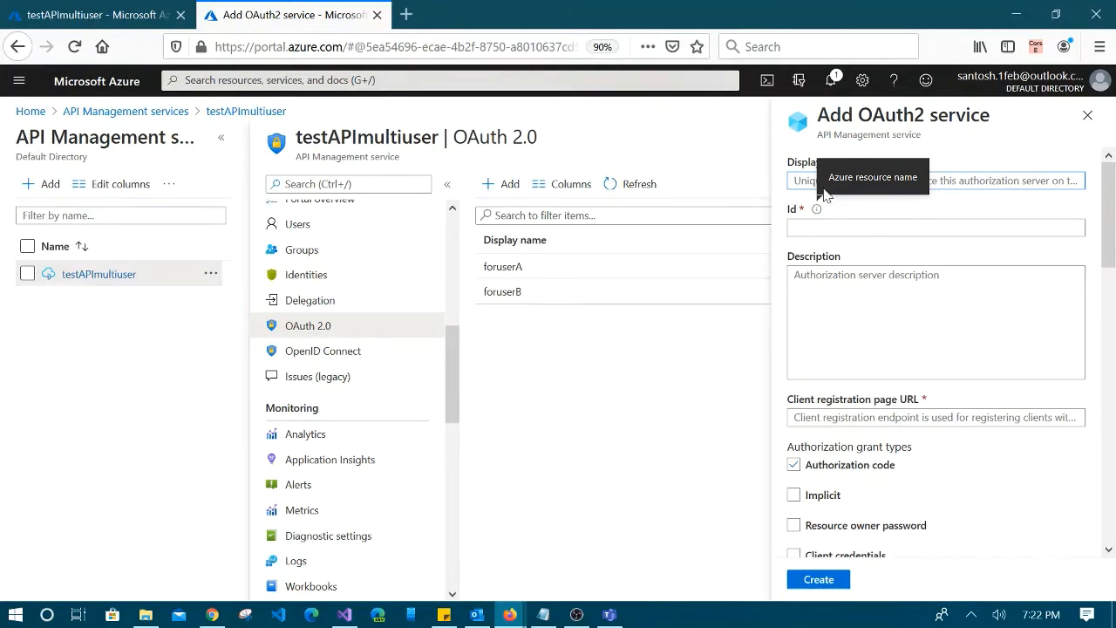
type("test")
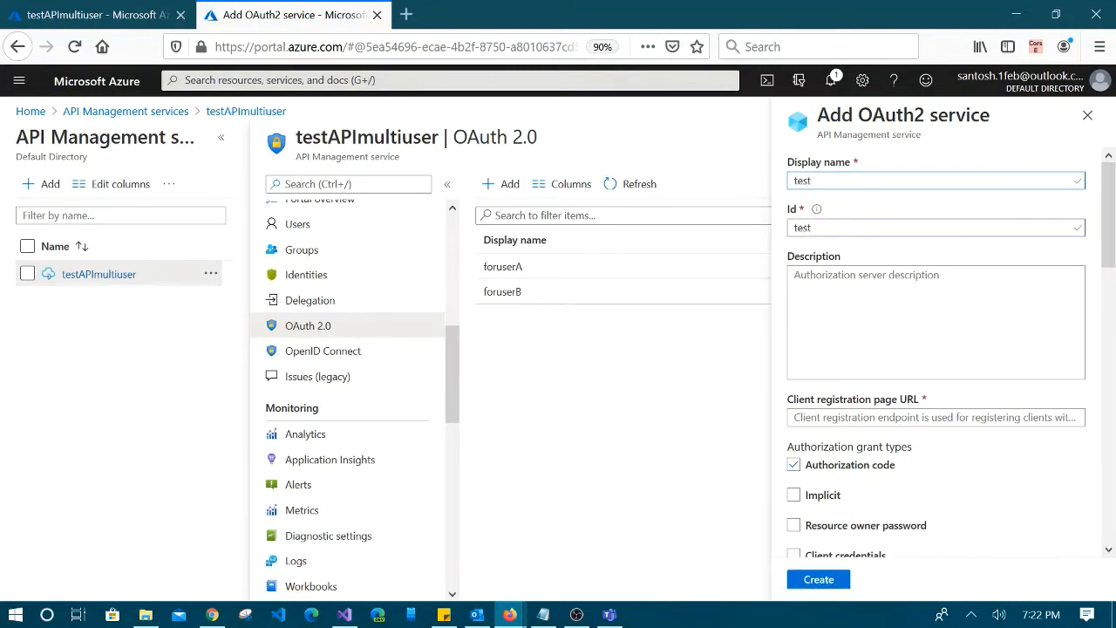
type("oauth")
scroll(976, 294, "down", 5)
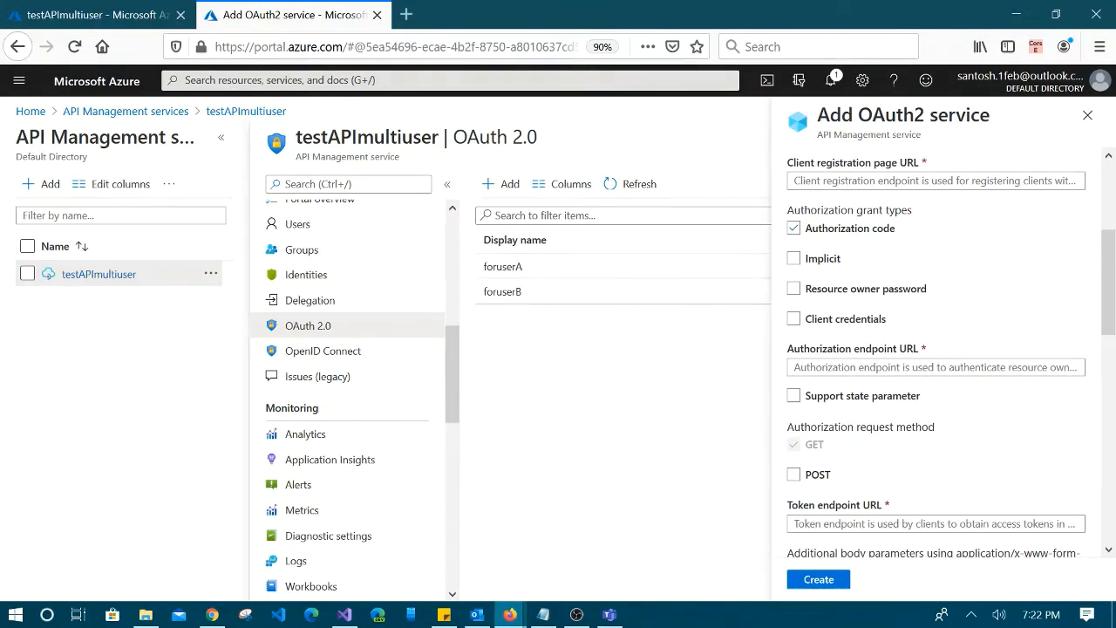
scroll(966, 268, "up", 4)
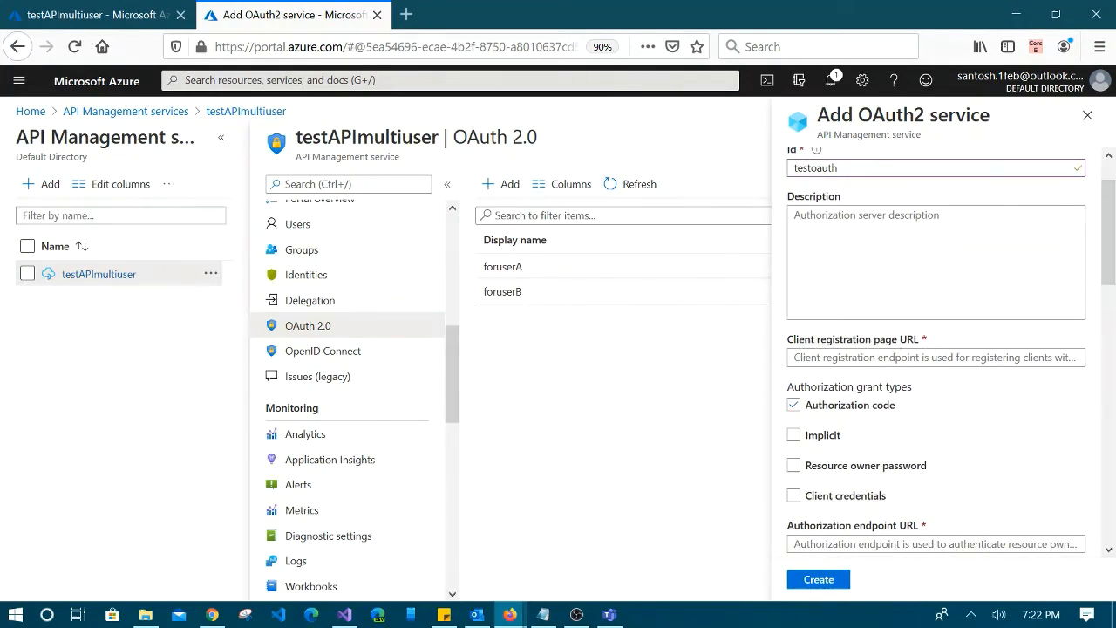
left_click(894, 357)
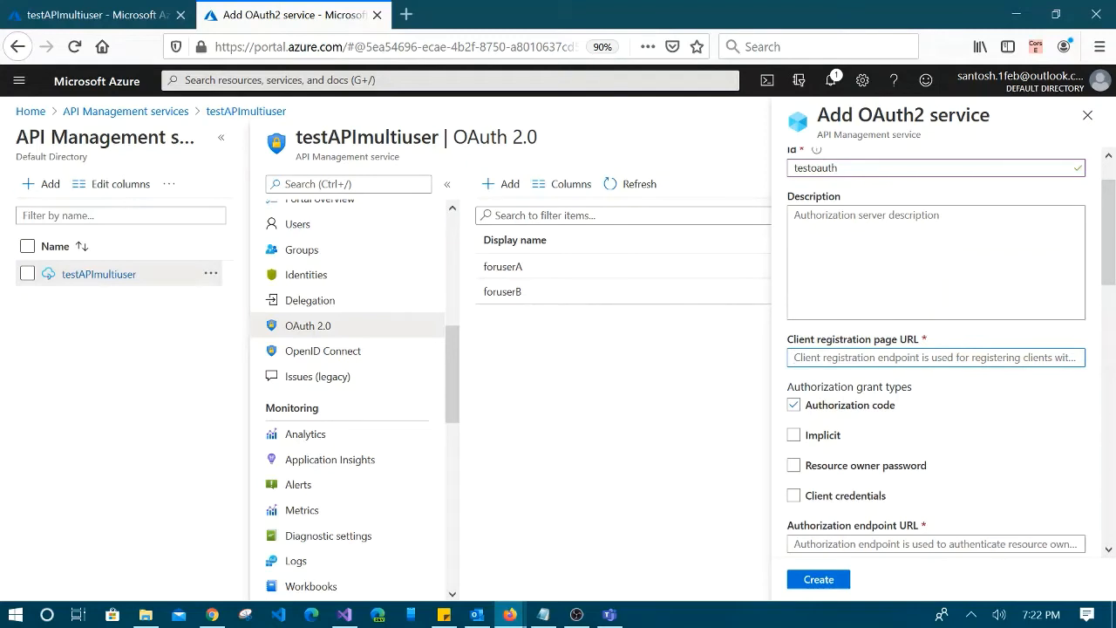
type("http:/")
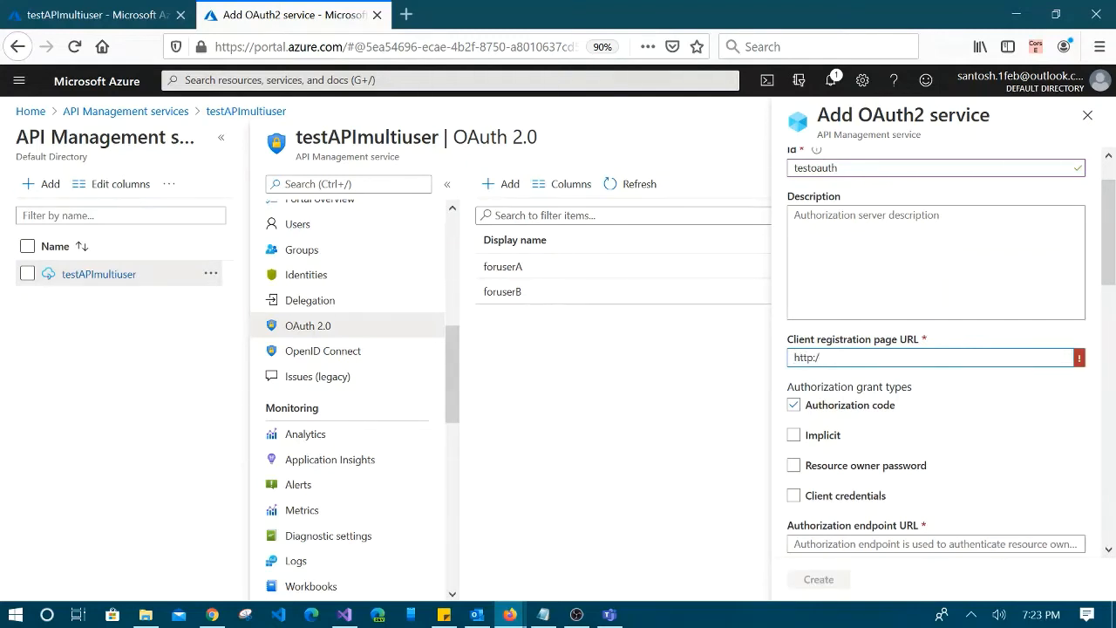
type("/localhost")
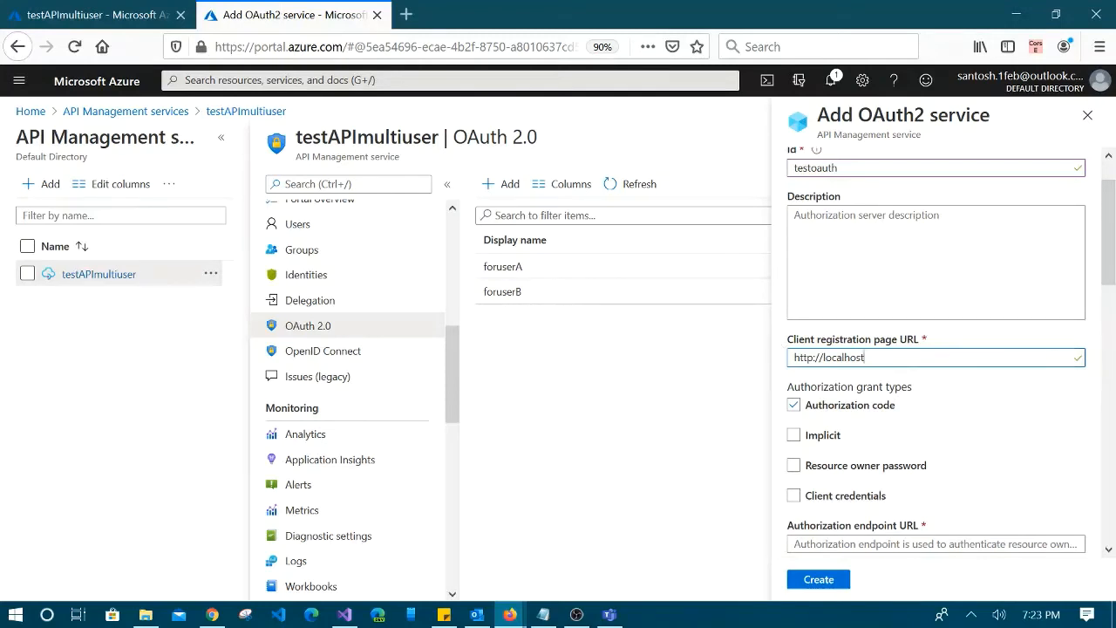
scroll(945, 406, "down", 2)
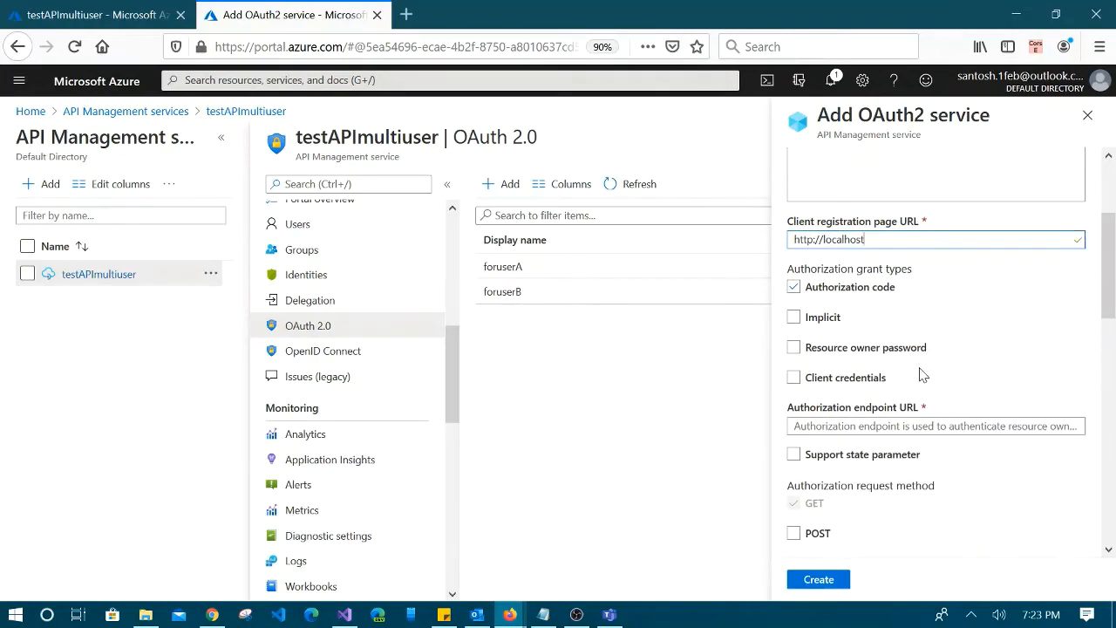
left_click(793, 287)
scroll(972, 371, "down", 1)
scroll(971, 370, "down", 1)
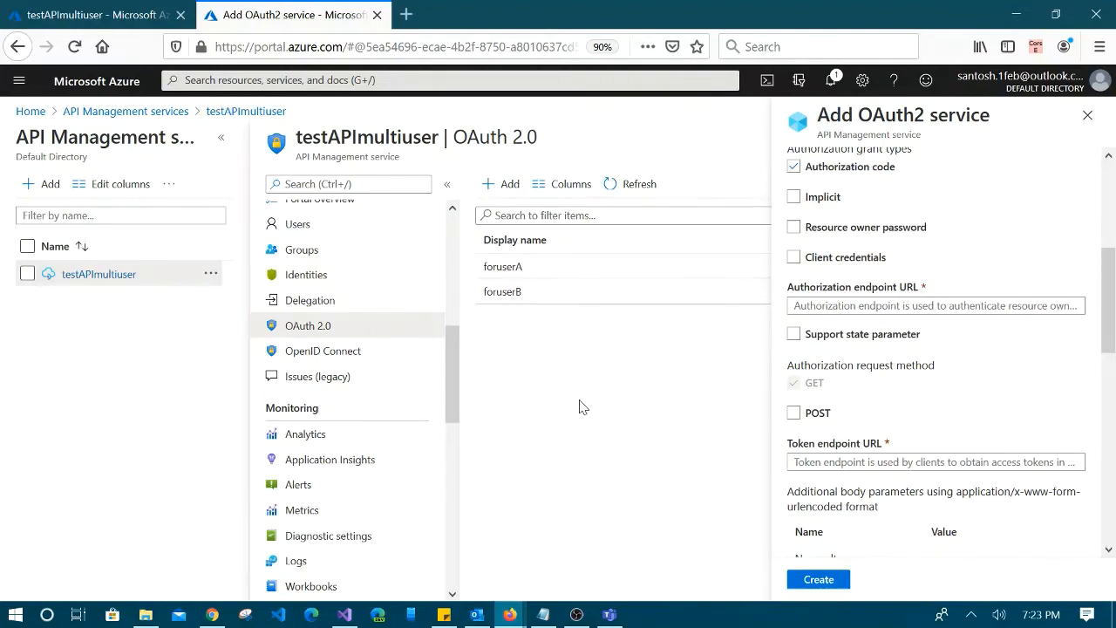
Open the portal home page in a new browser tab
left_click(78, 15)
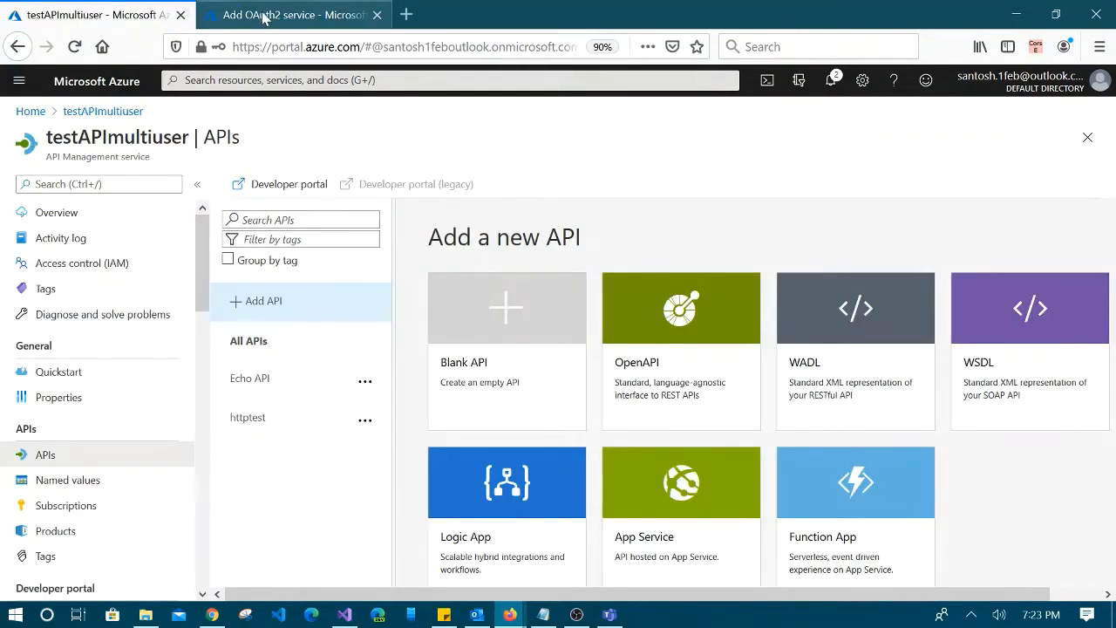
middle_click(30, 112)
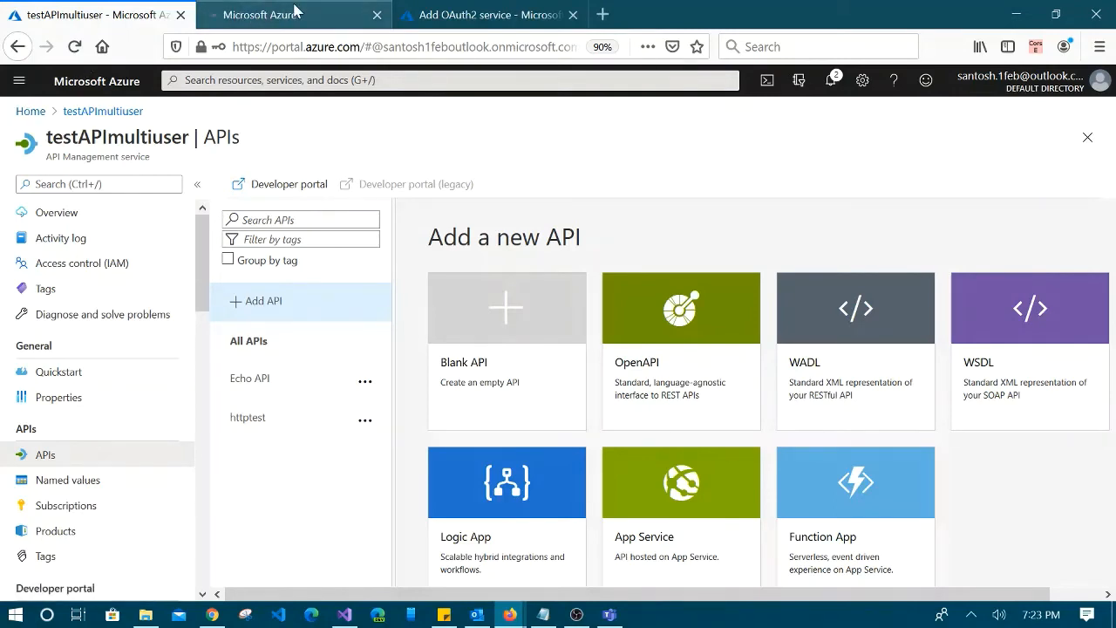
left_click(295, 12)
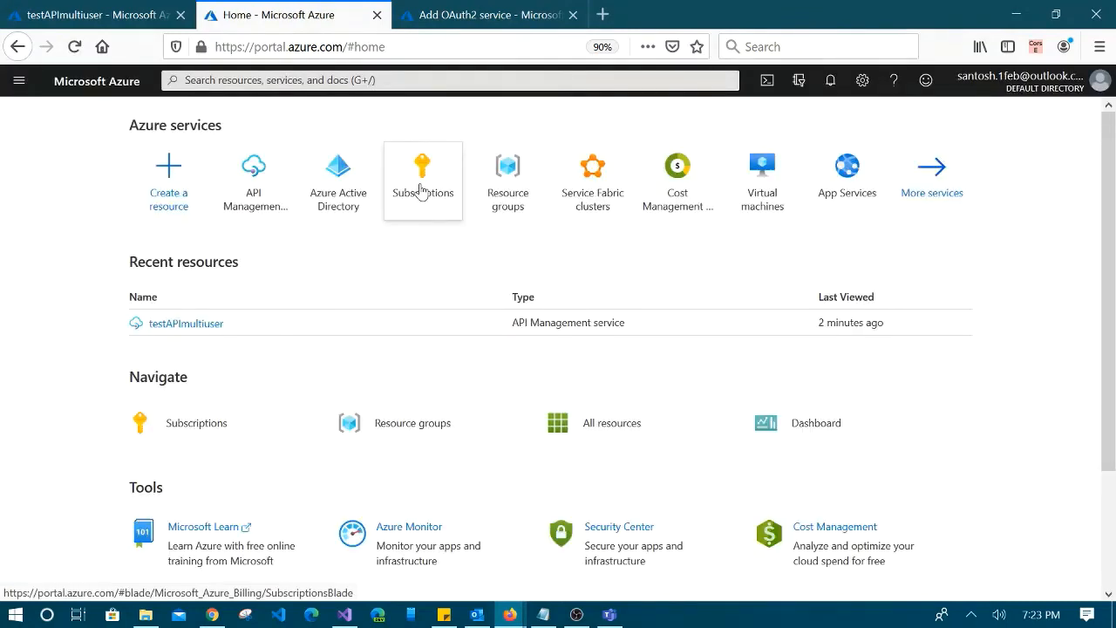
Go to Azure Active Directory and list the Default Directory's App registrations
left_click(341, 187)
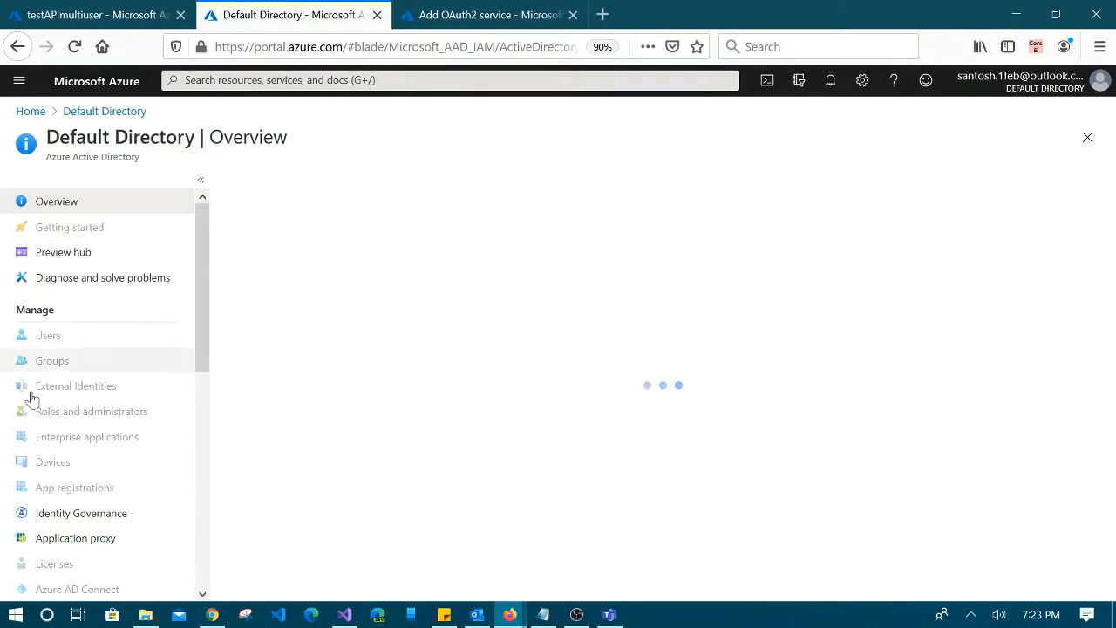
scroll(107, 453, "down", 4)
scroll(111, 454, "up", 3)
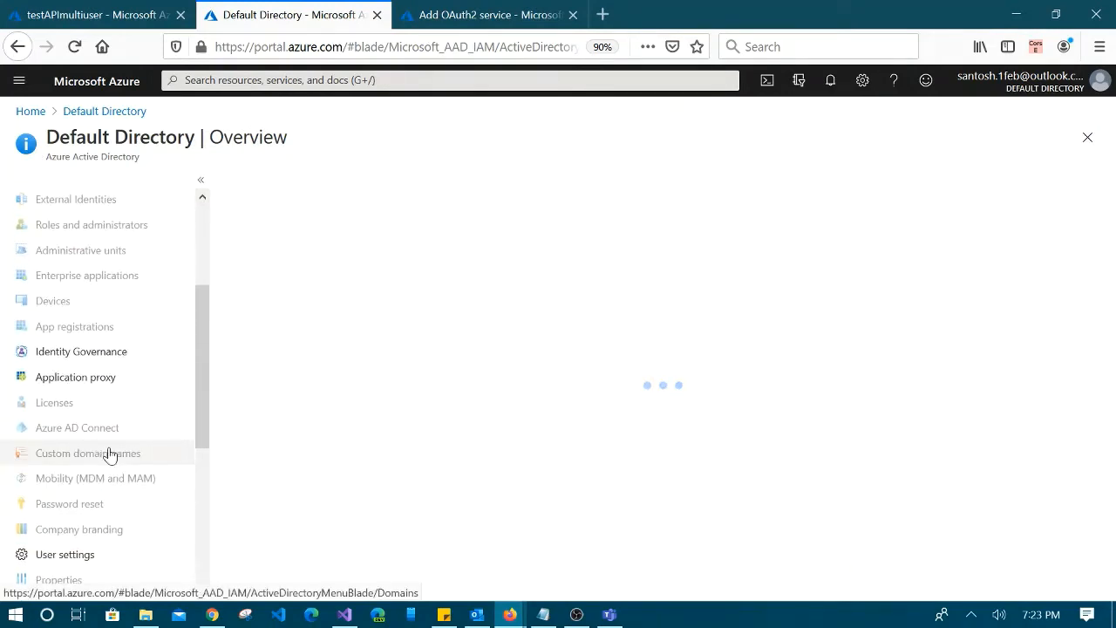
scroll(109, 454, "up", 2)
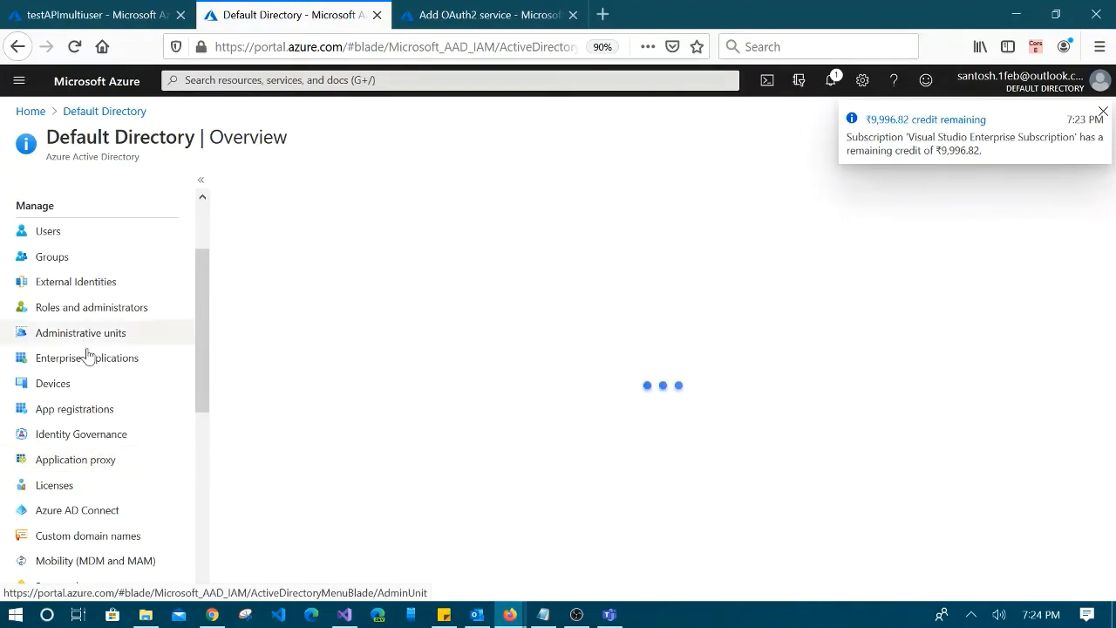
left_click(77, 412)
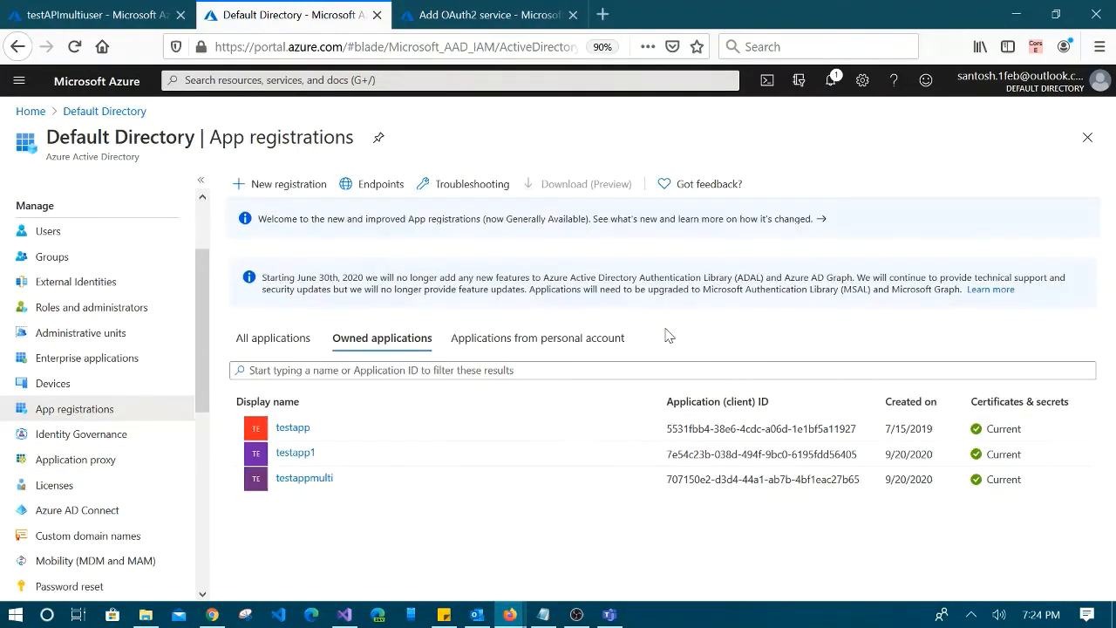
Open testapp and show its OAuth 2.0 endpoint URLs, comparing them with the OAuth2 form tab
left_click(288, 430)
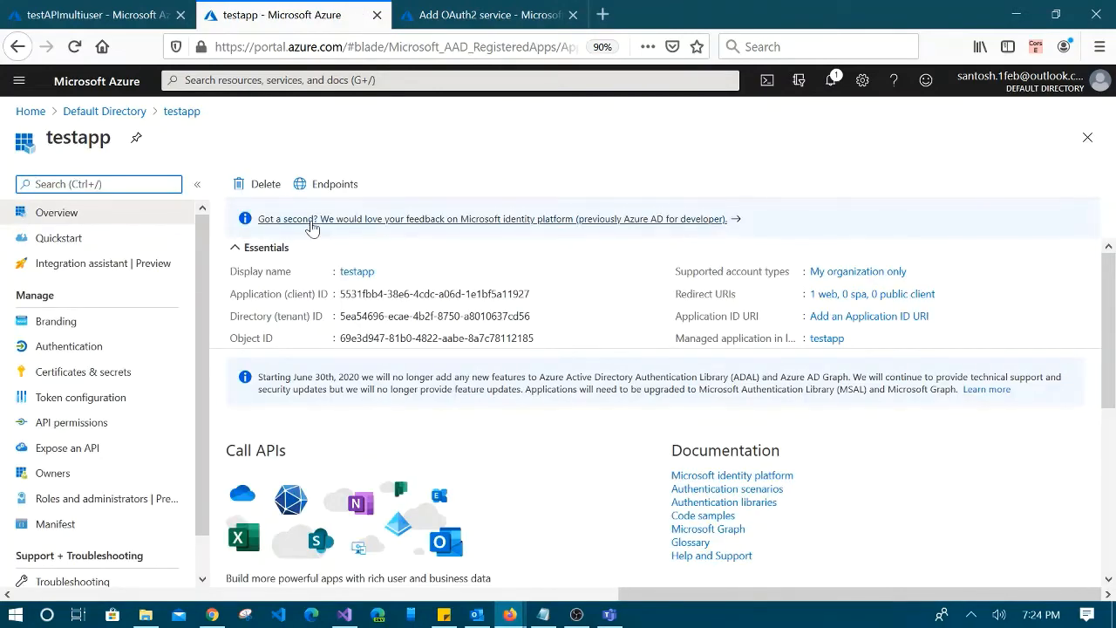
left_click(335, 186)
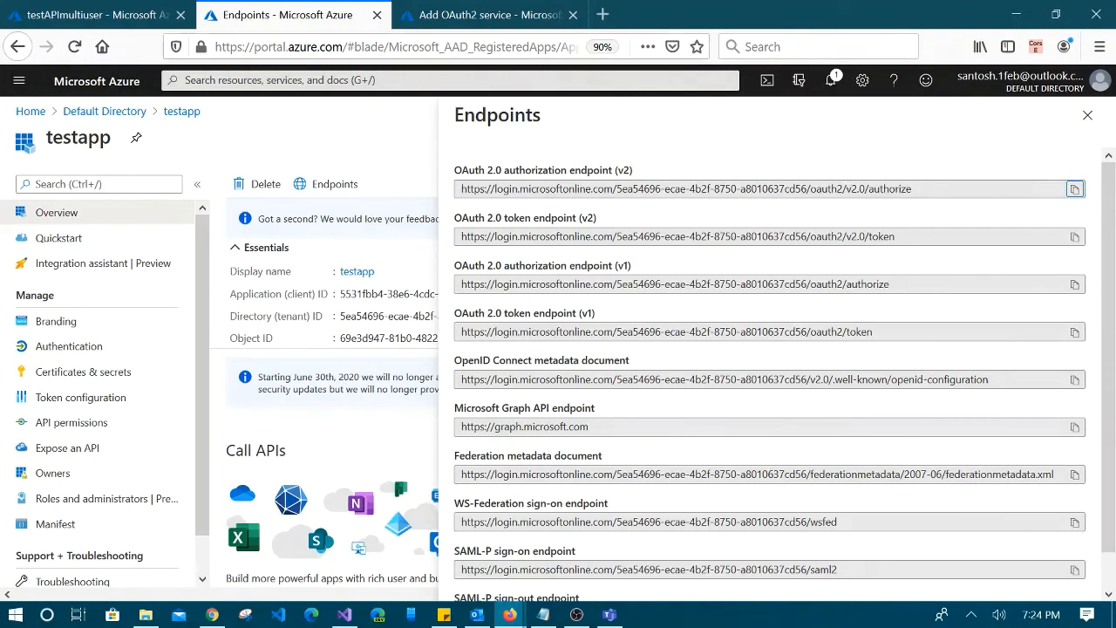
left_click(460, 16)
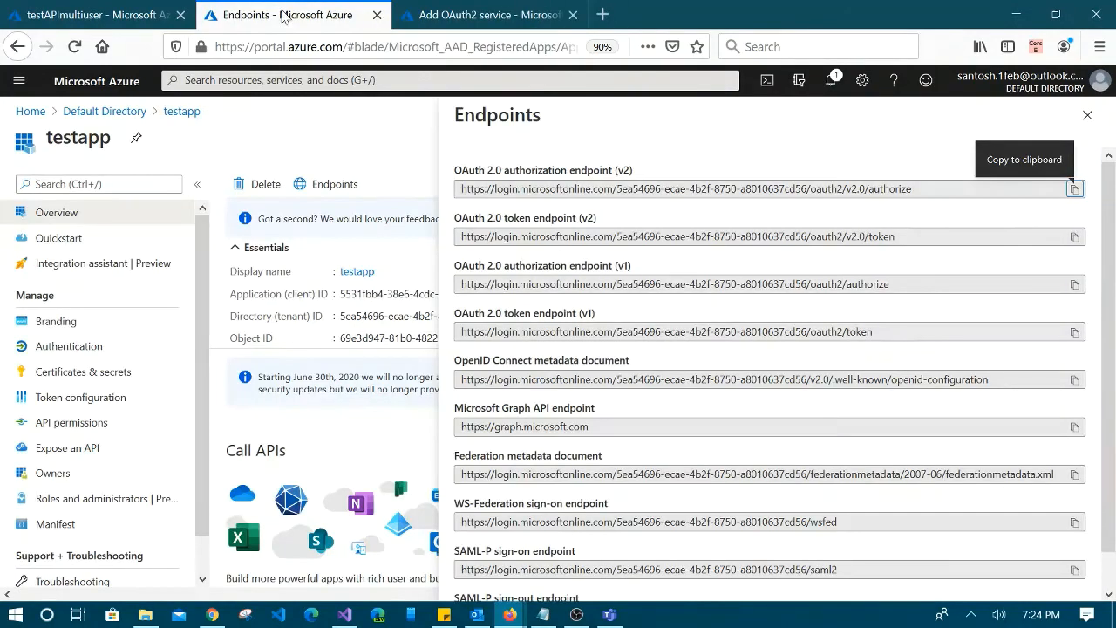
left_click(284, 15)
left_click(503, 23)
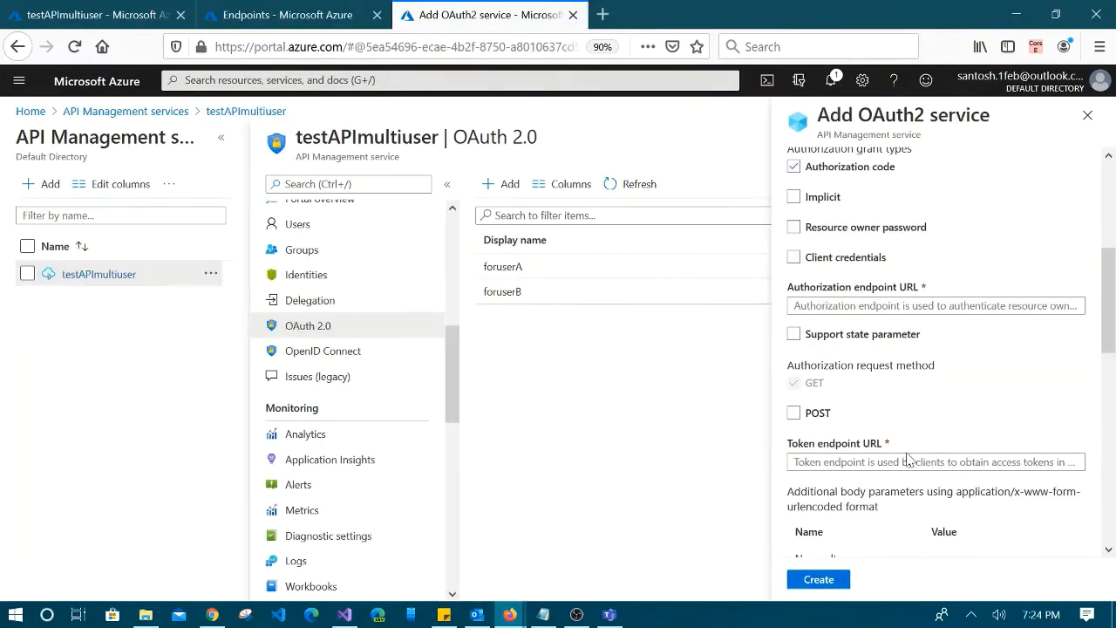
Review testapp's endpoint URLs again, then close the Endpoints blade to its overview
scroll(975, 438, "down", 3)
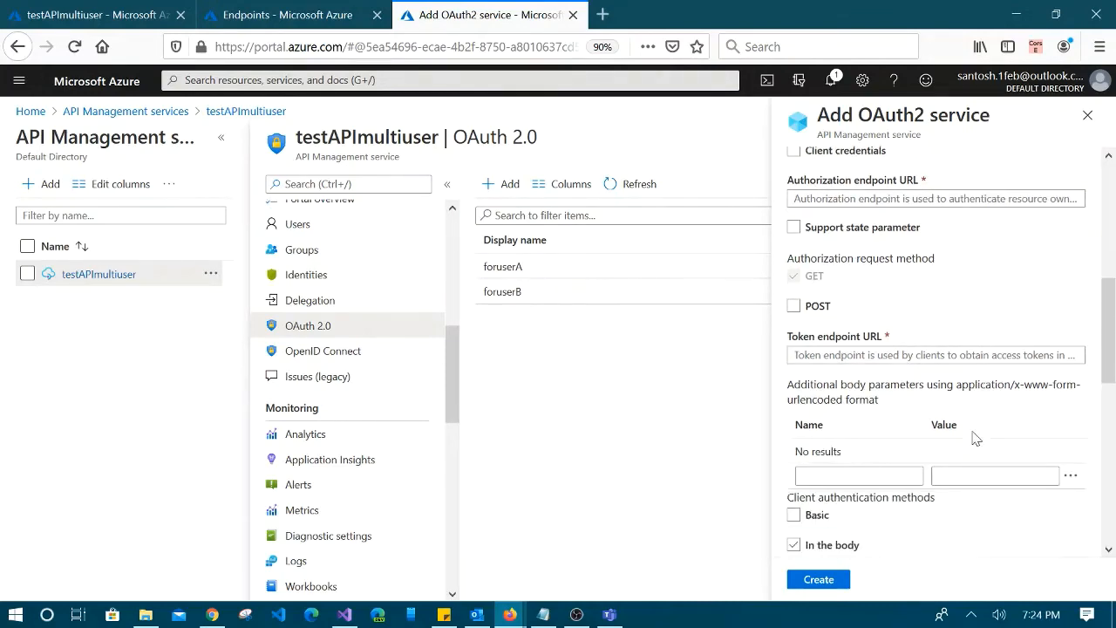
scroll(975, 438, "down", 5)
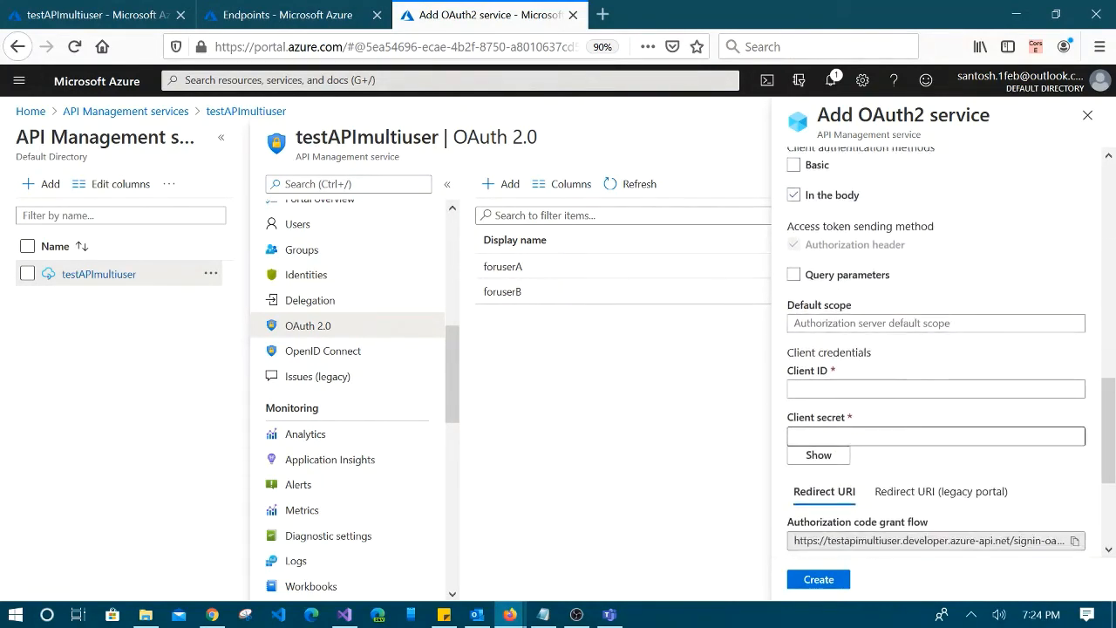
scroll(975, 438, "down", 2)
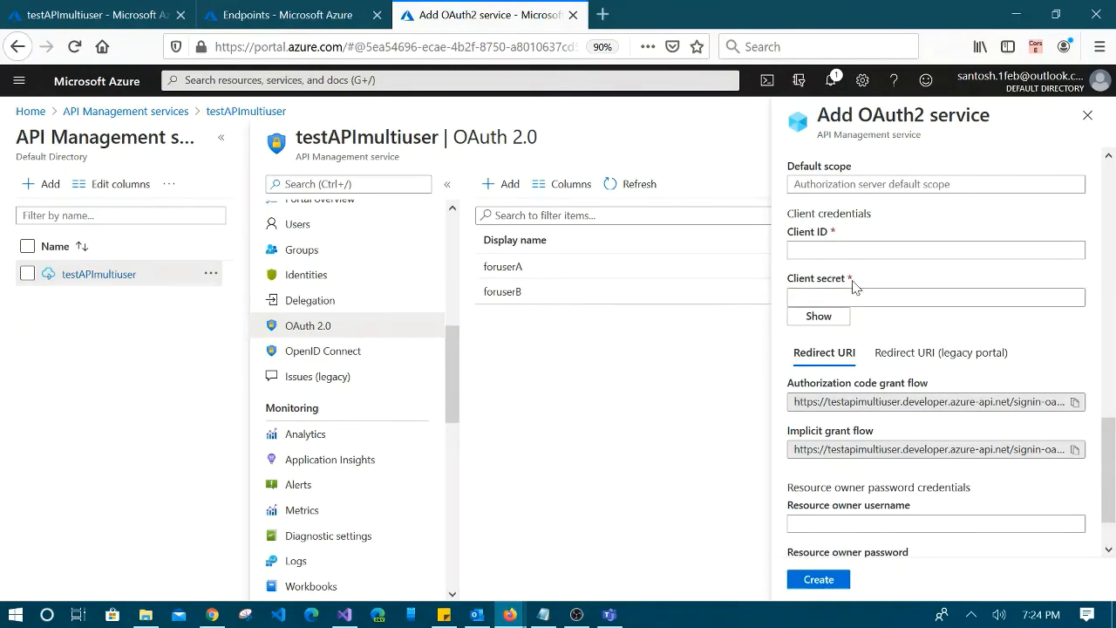
left_click(262, 17)
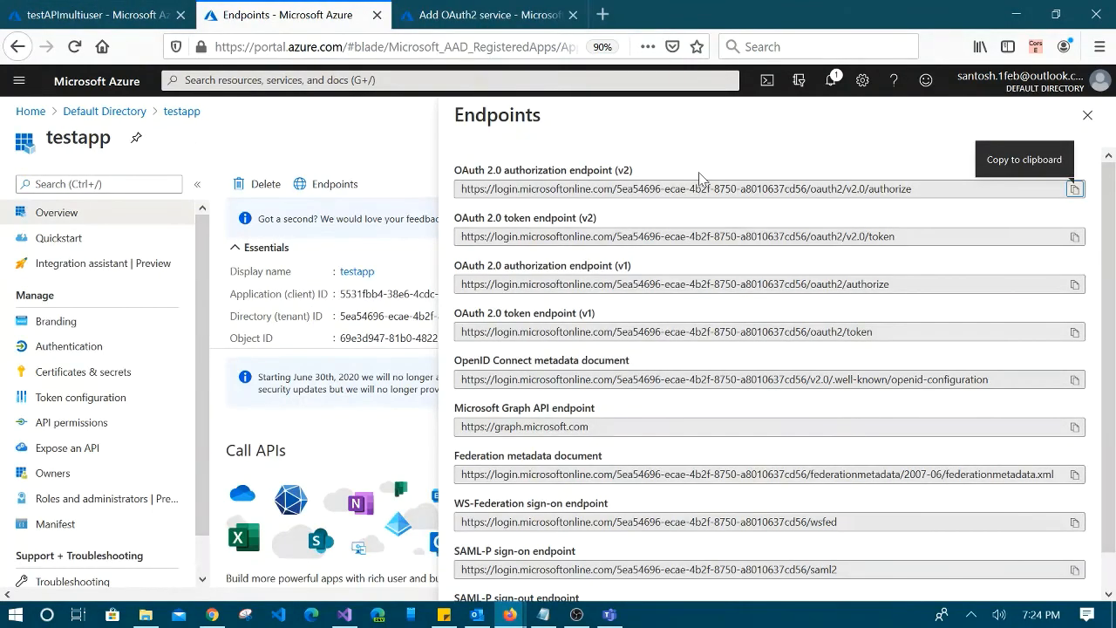
left_click(1088, 115)
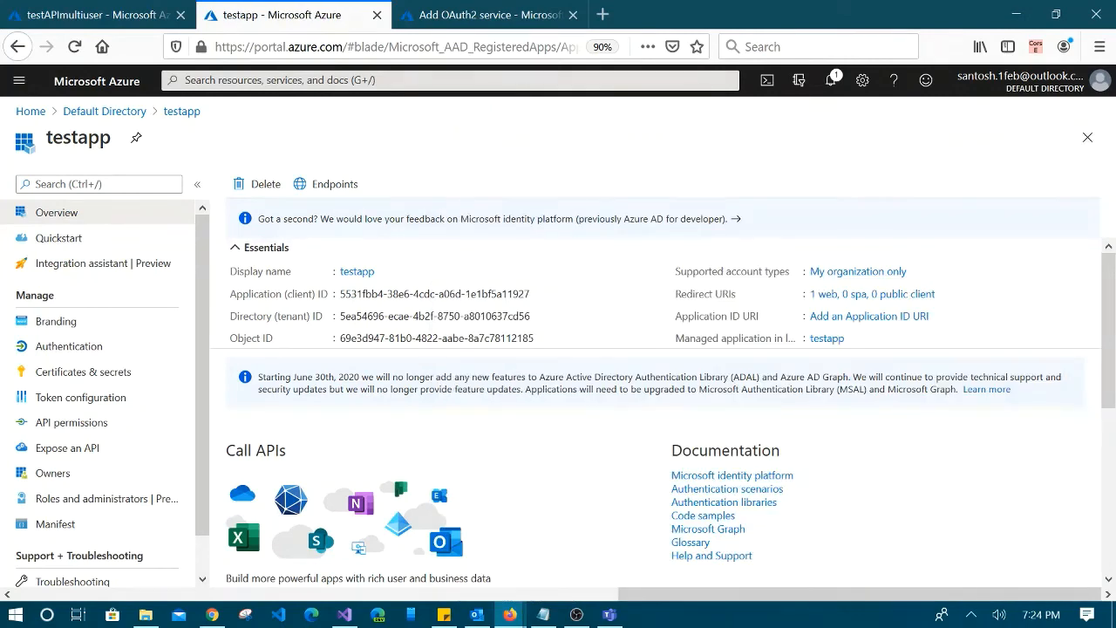
Select testapp's Application (client) ID, view its testapppass secret, and return to the Add OAuth2 form
left_click_drag(340, 297, 529, 297)
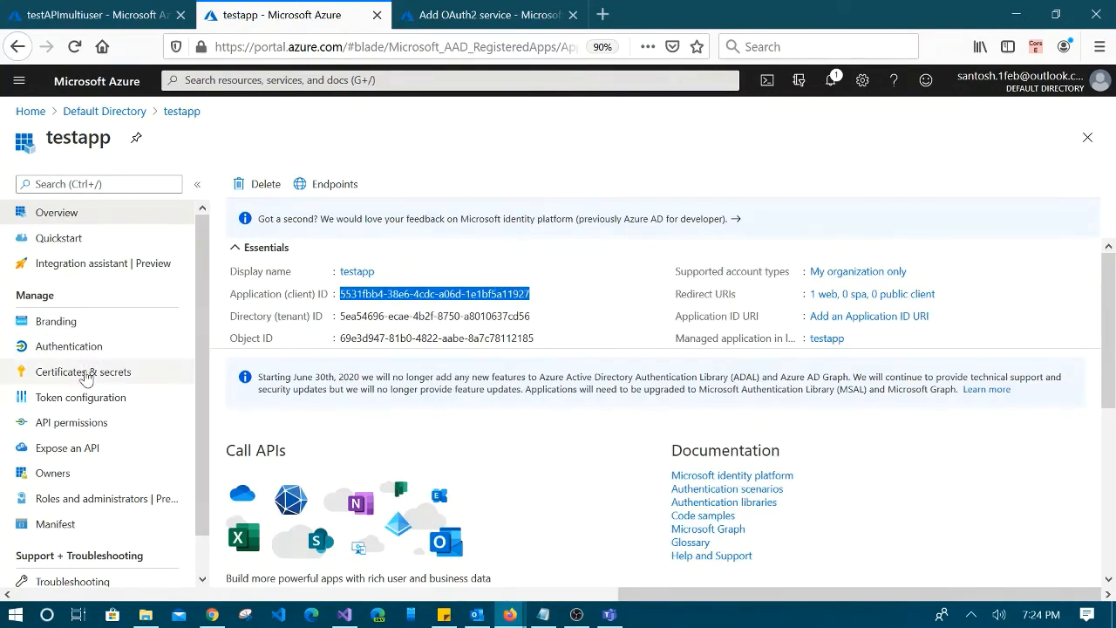
left_click(53, 377)
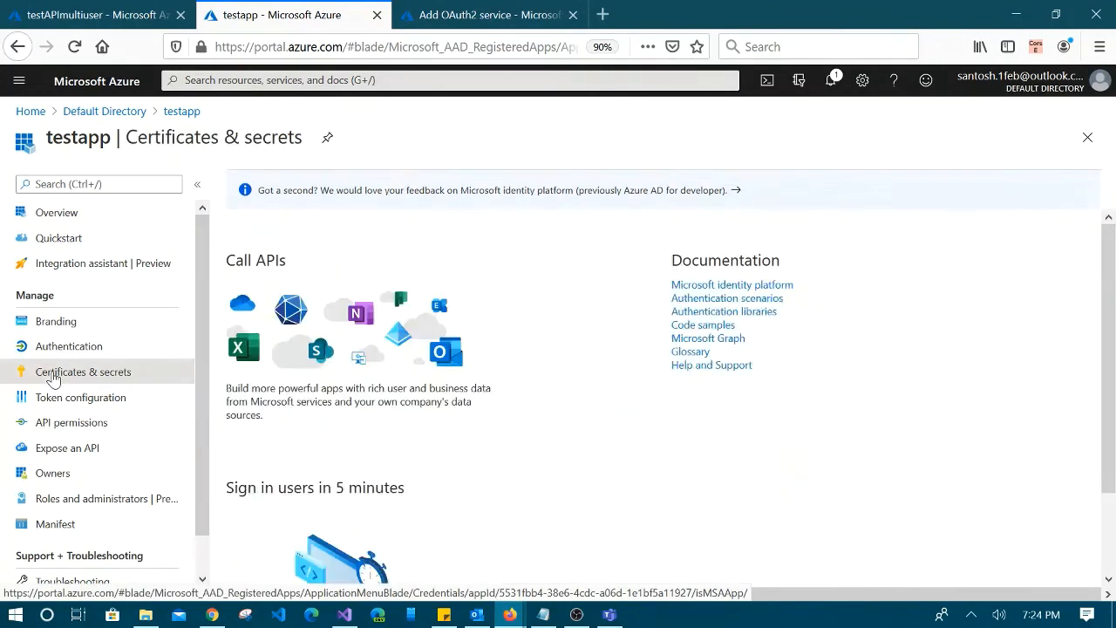
scroll(582, 361, "down", 2)
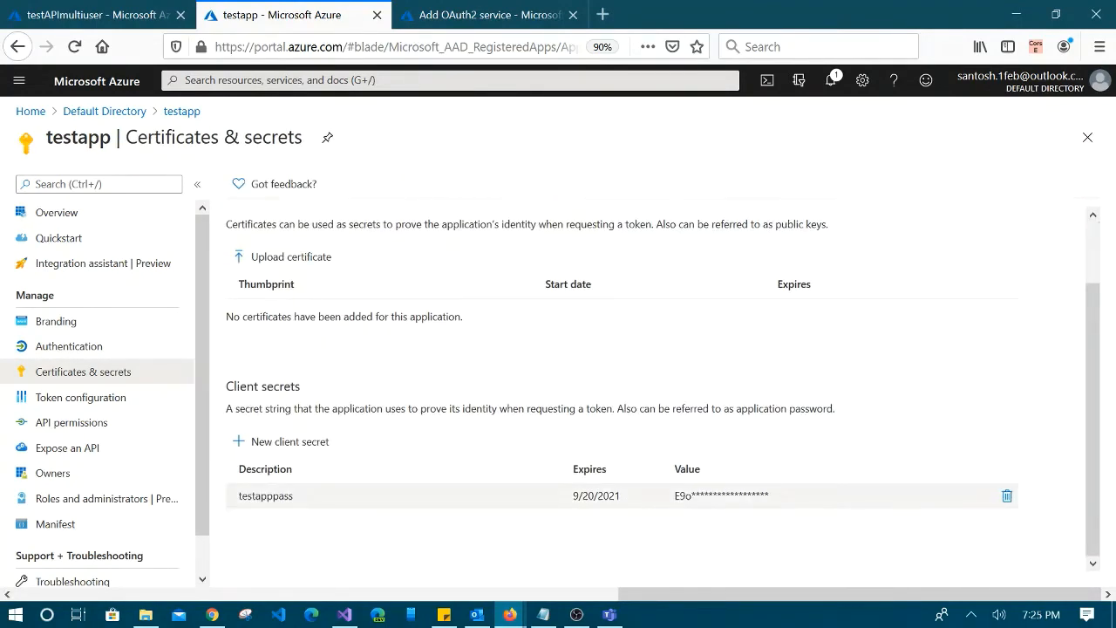
left_click(462, 13)
scroll(944, 495, "down", 1)
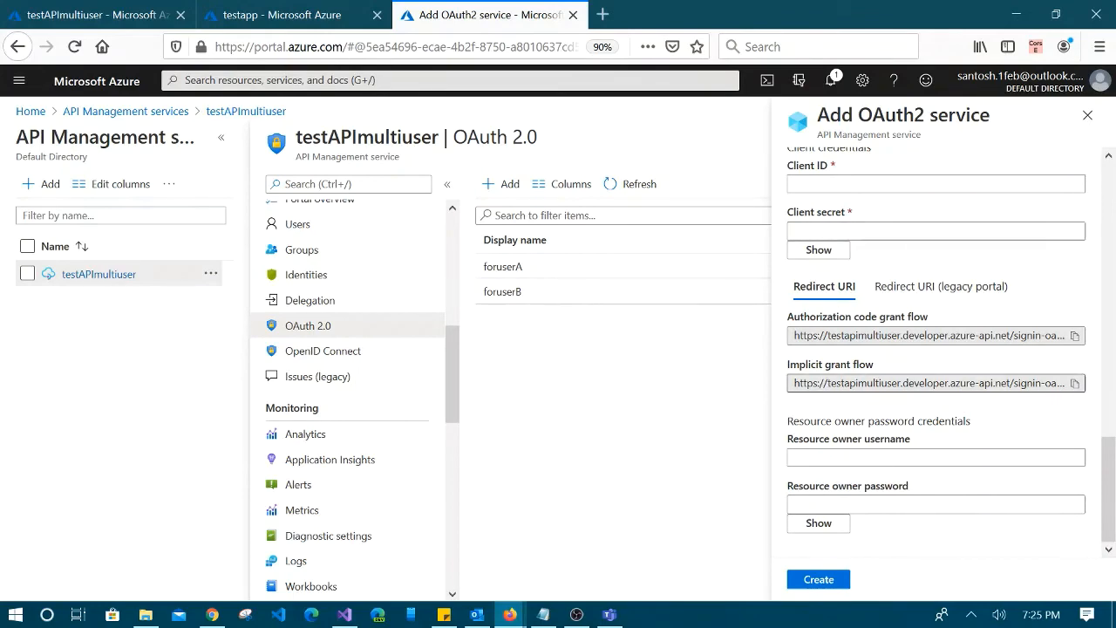
Discard the unfinished OAuth2 service form, check Default Directory app registrations, then return to testAPImultiuser
left_click(1087, 116)
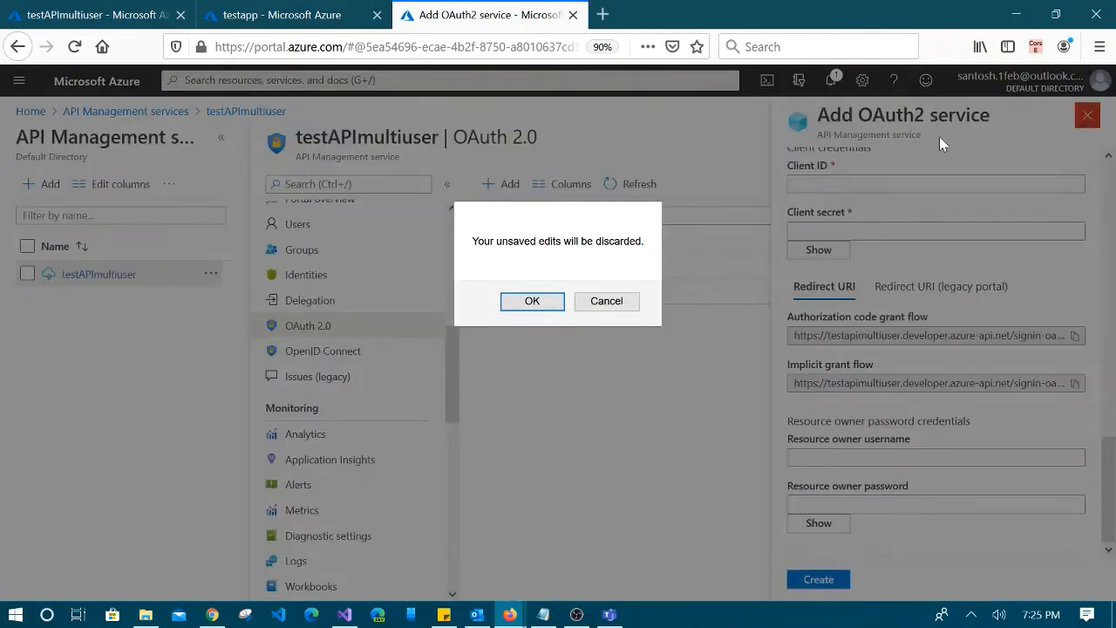
left_click(530, 300)
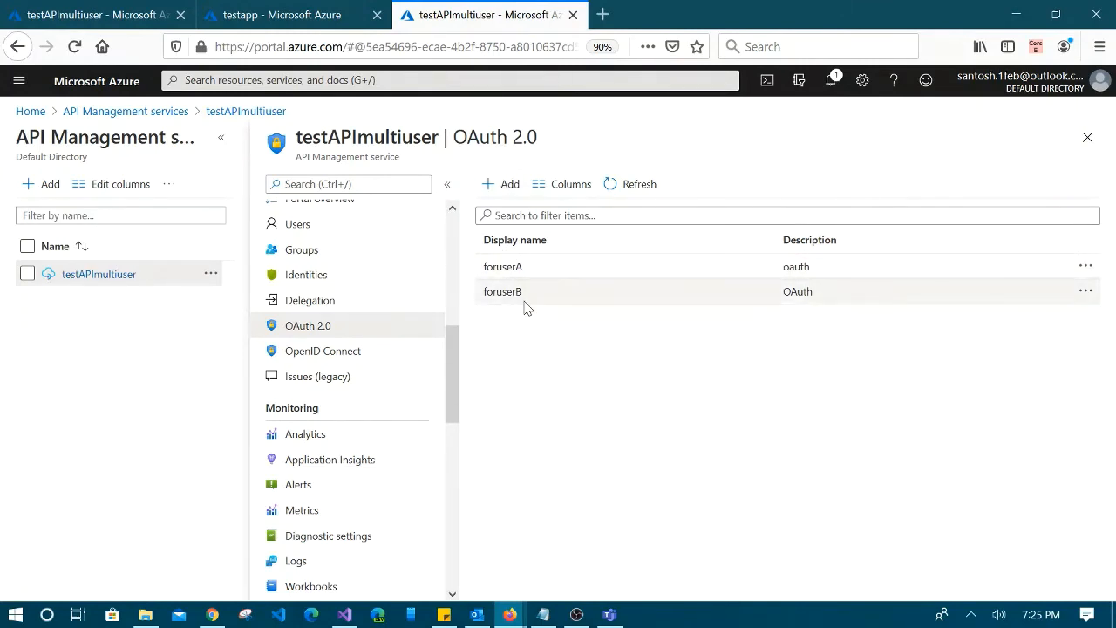
left_click(266, 15)
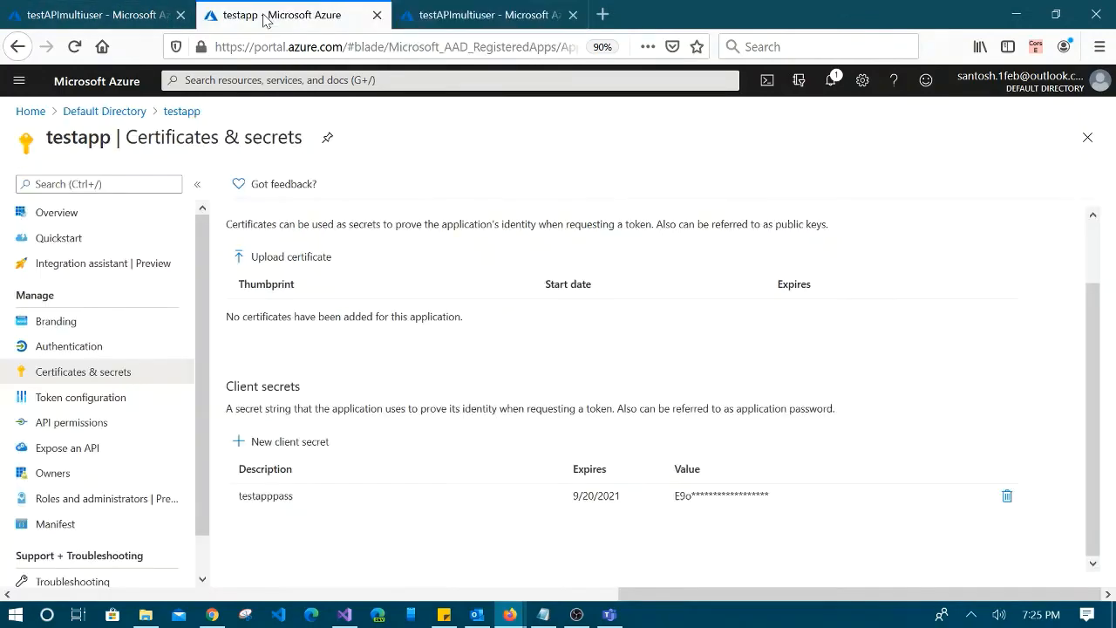
left_click(128, 115)
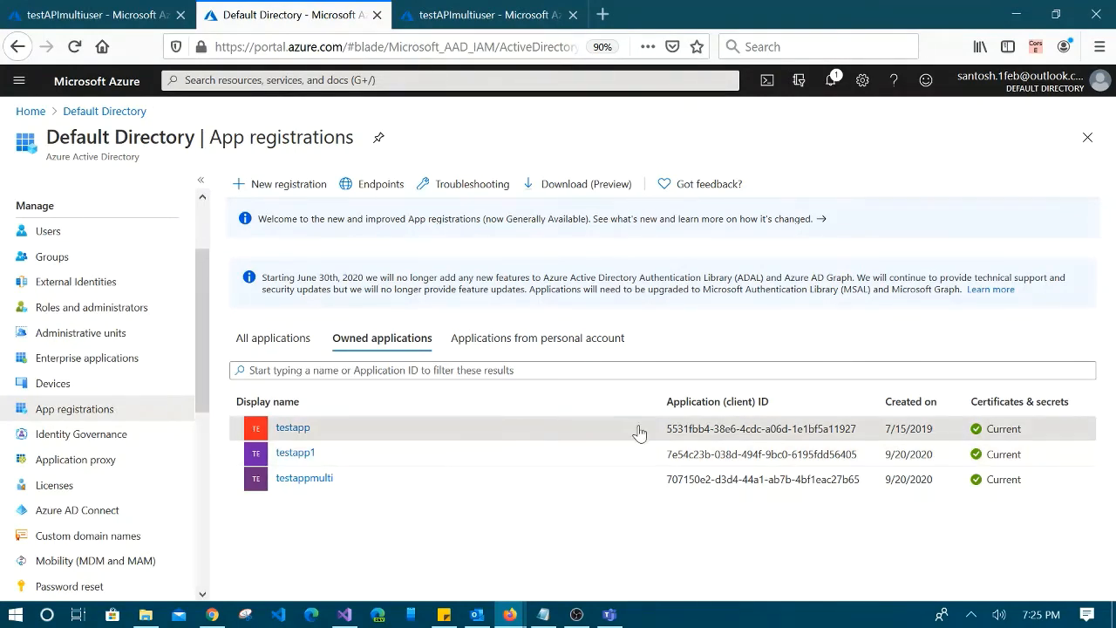
left_click(501, 11)
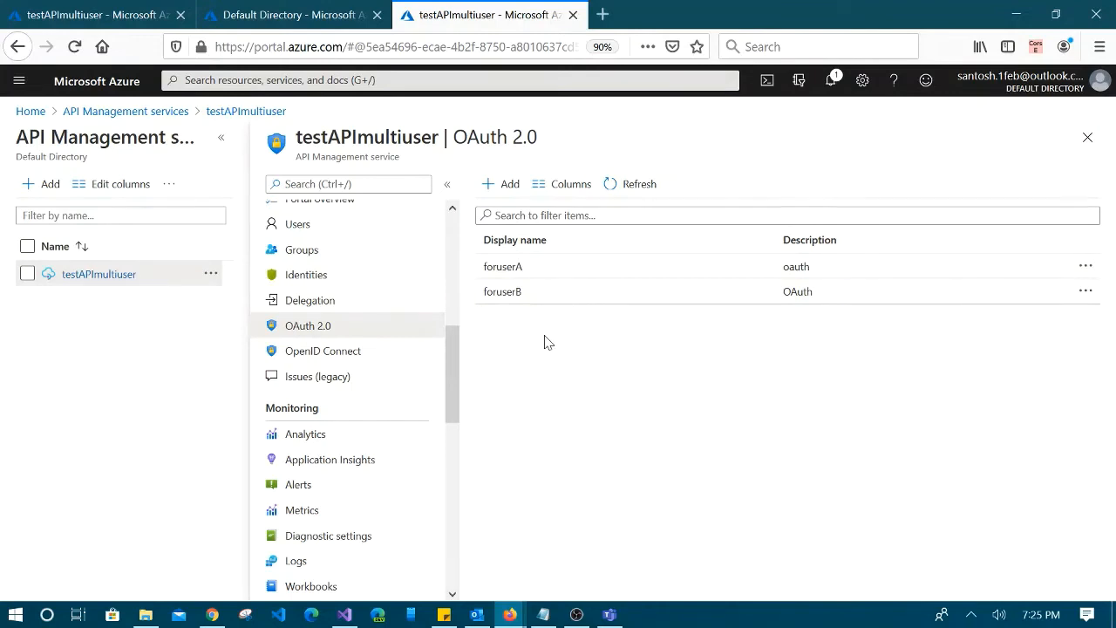
scroll(401, 330, "up", 5)
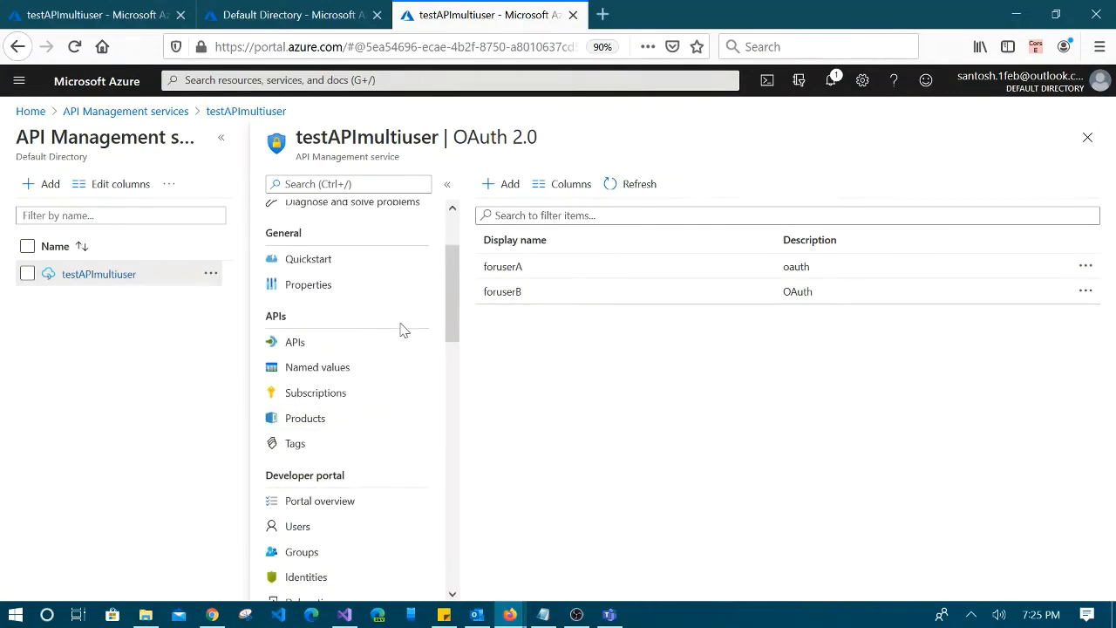
scroll(404, 330, "up", 2)
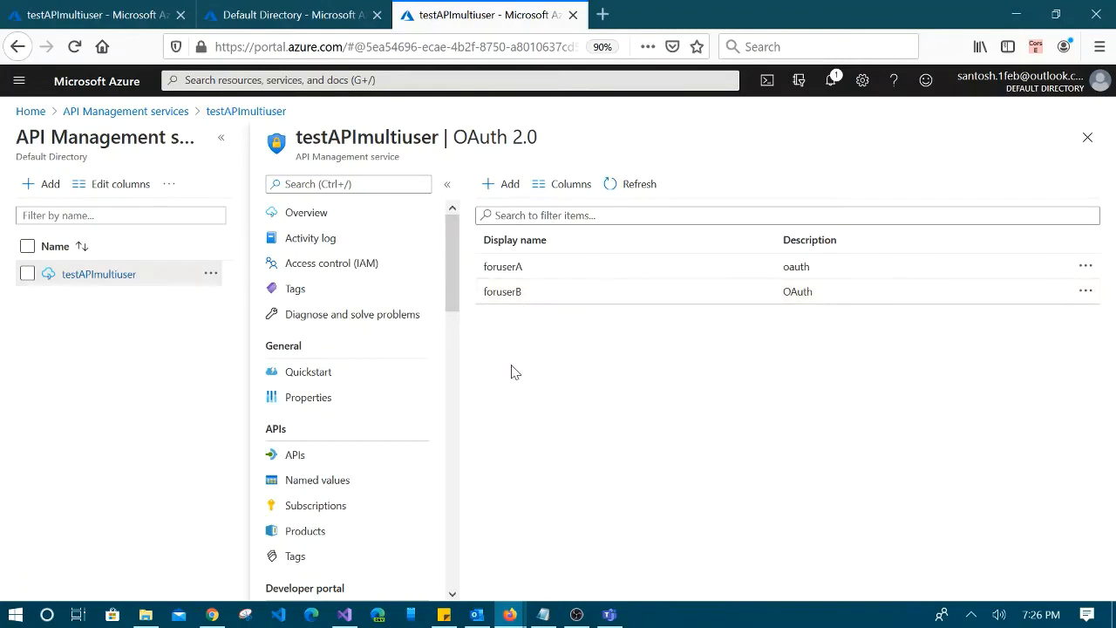
Open the httptest API from testAPImultiuser's APIs list and show its Settings tab
scroll(374, 480, "down", 2)
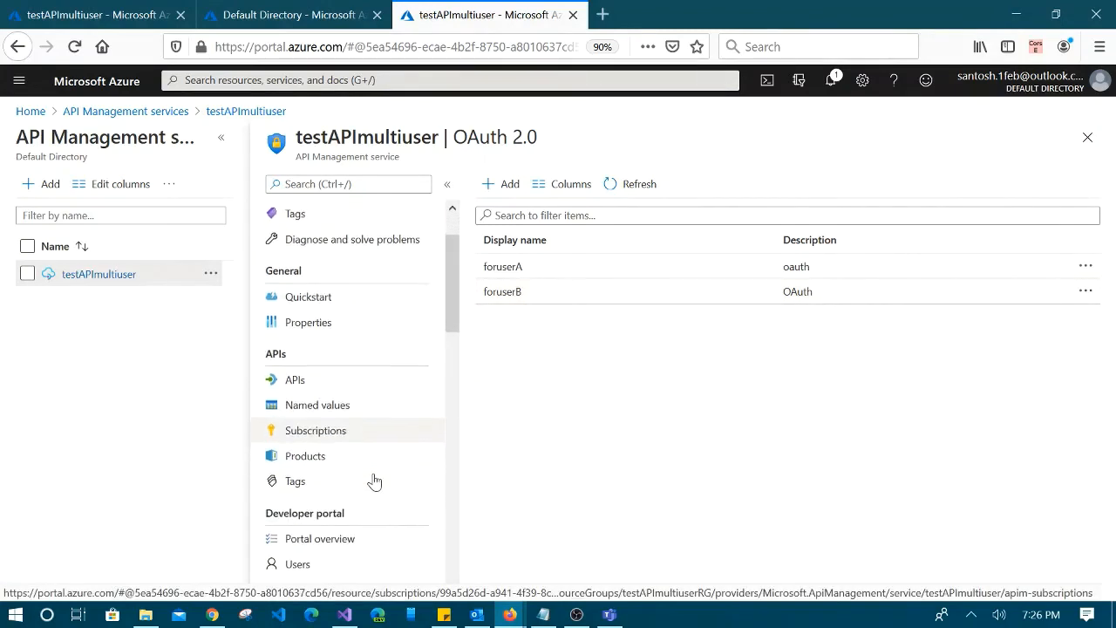
left_click(297, 380)
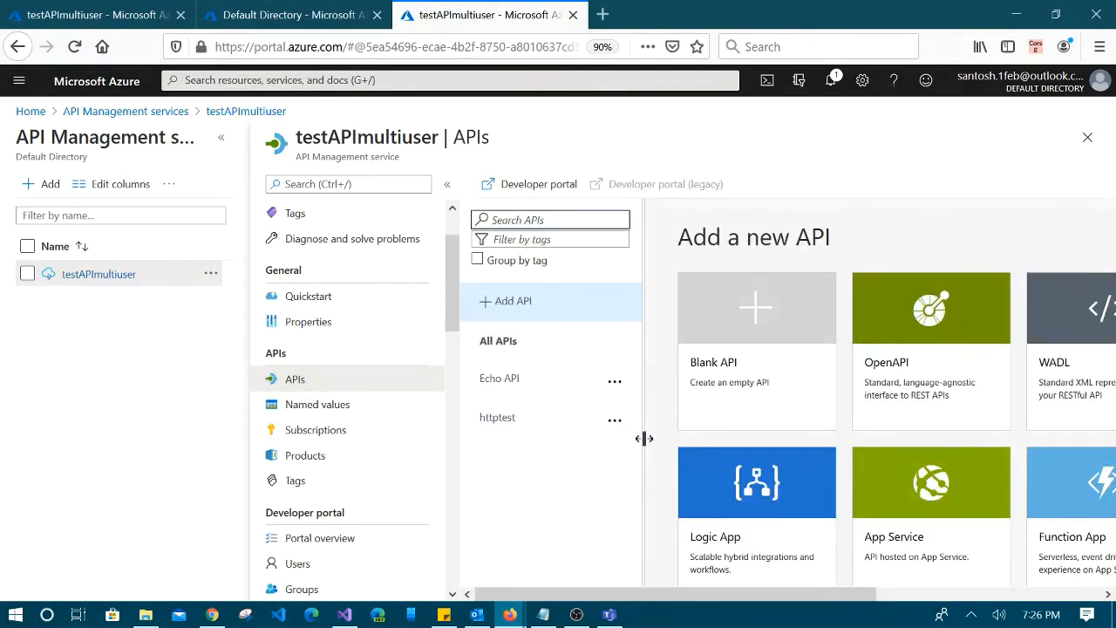
left_click(492, 419)
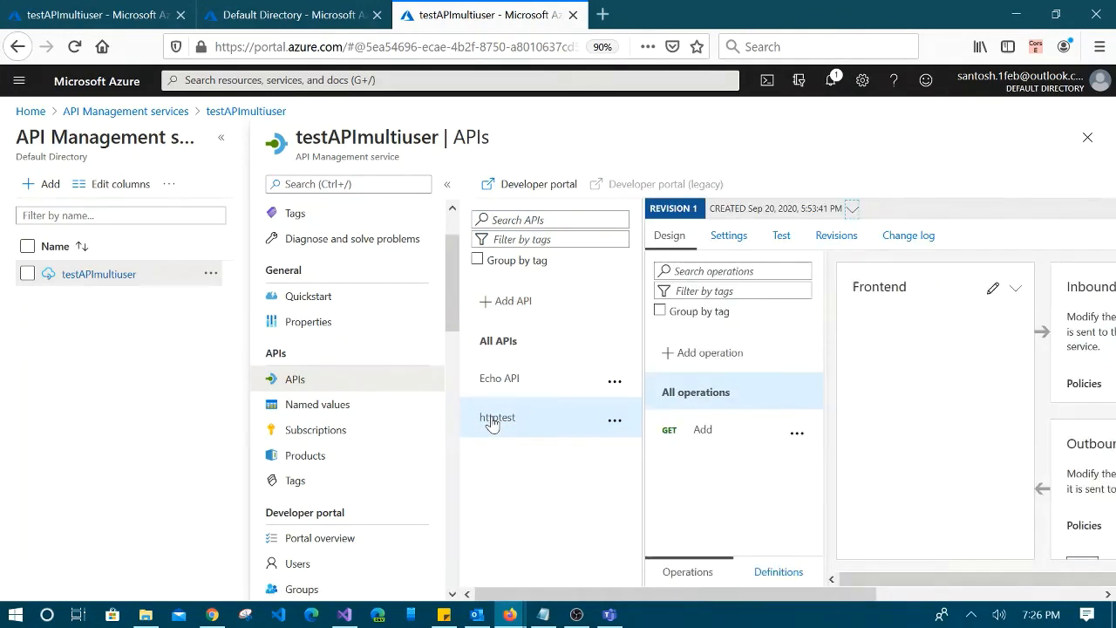
left_click(707, 433)
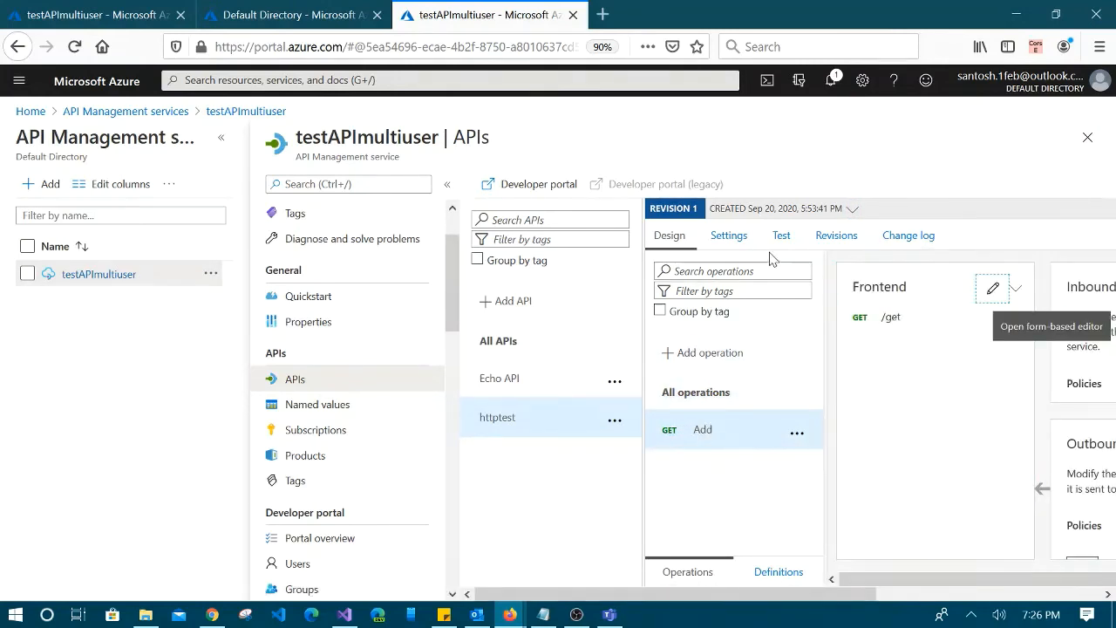
left_click(737, 235)
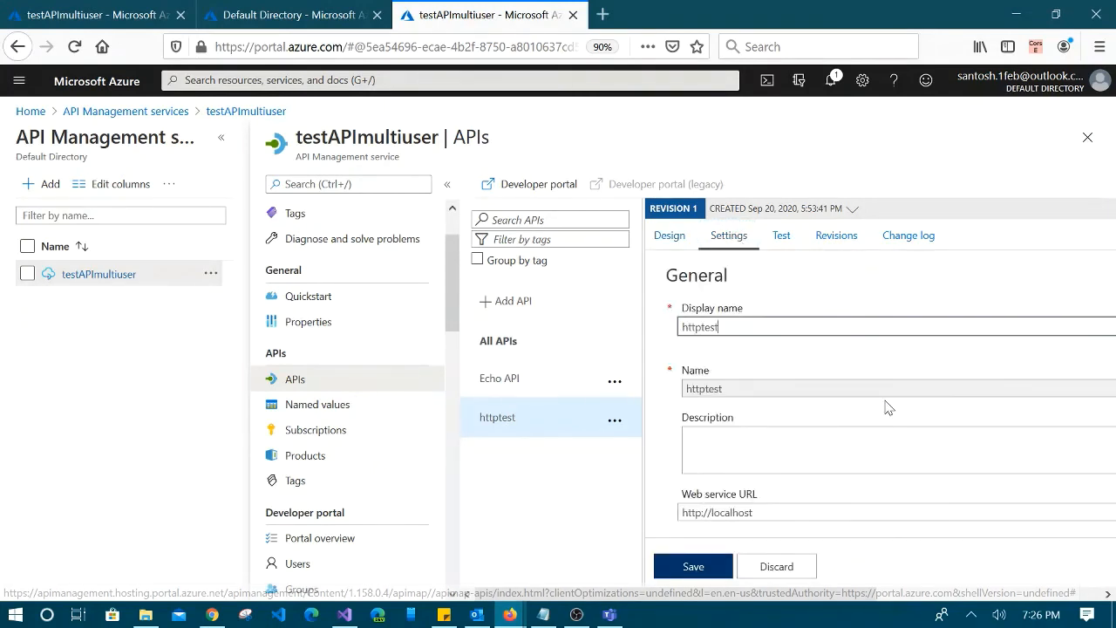
In httptest's Security settings, switch User authorization from None to OAuth 2.0
scroll(887, 404, "down", 2)
scroll(903, 397, "down", 2)
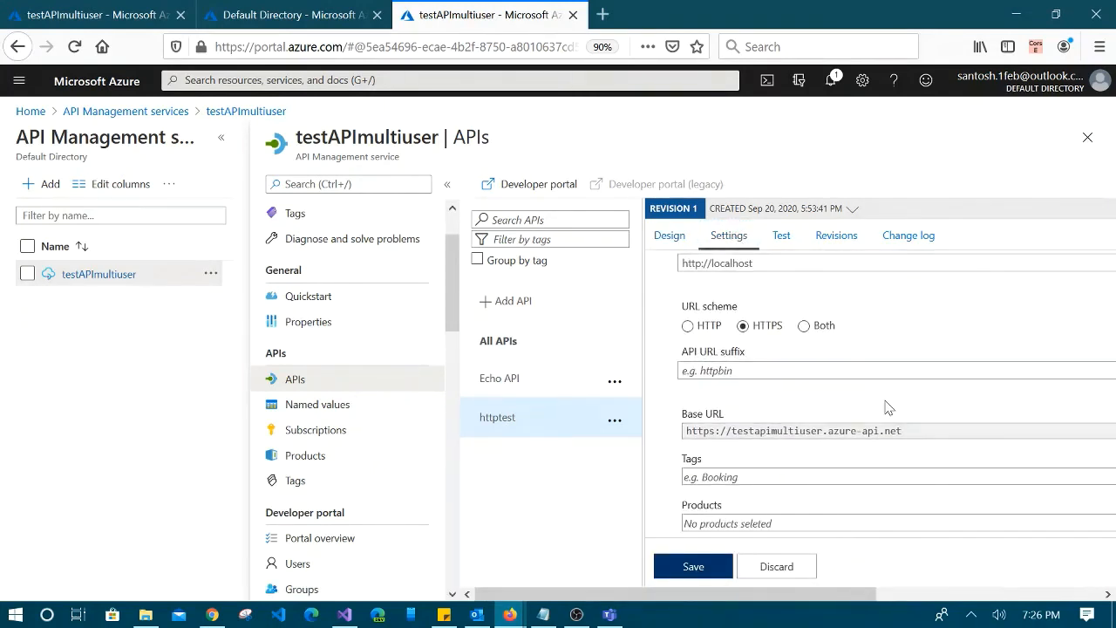
scroll(905, 397, "down", 4)
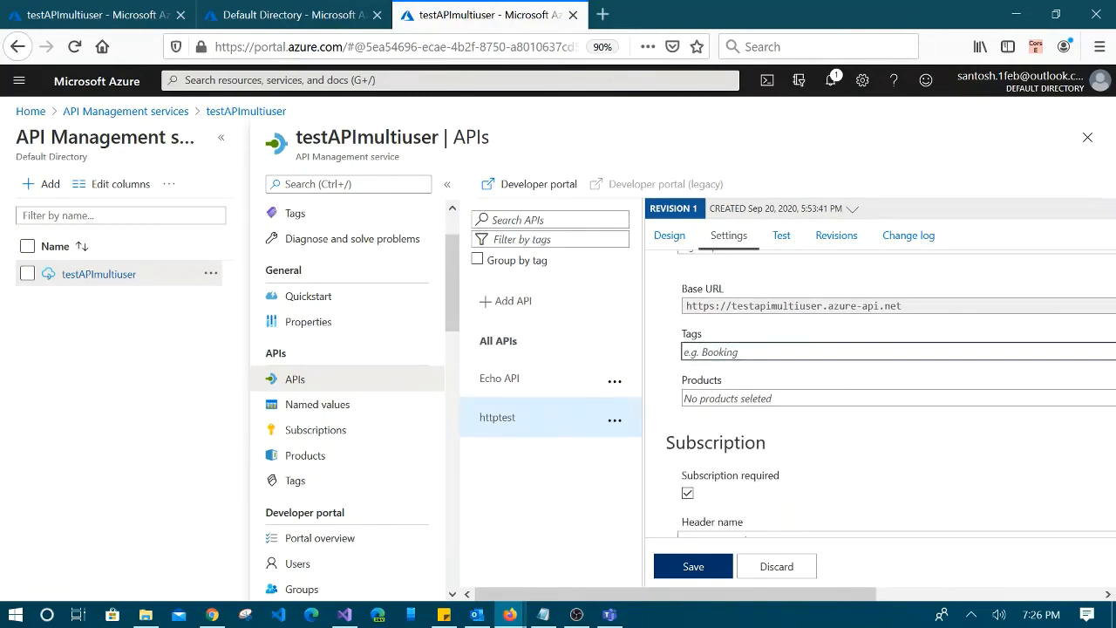
scroll(904, 397, "down", 5)
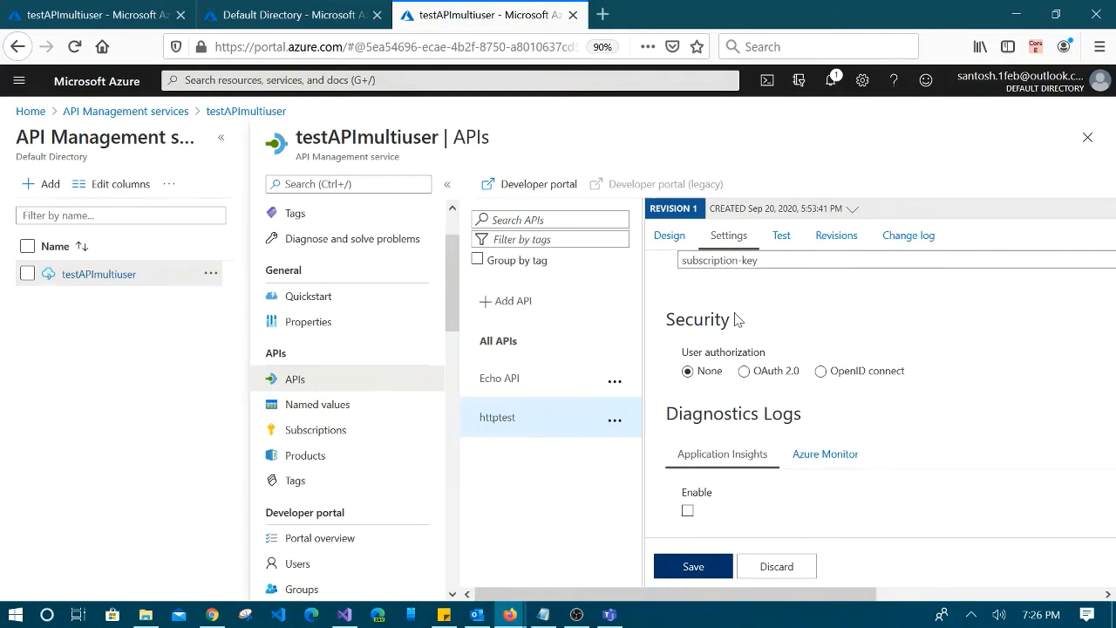
left_click(705, 372)
left_click(742, 372)
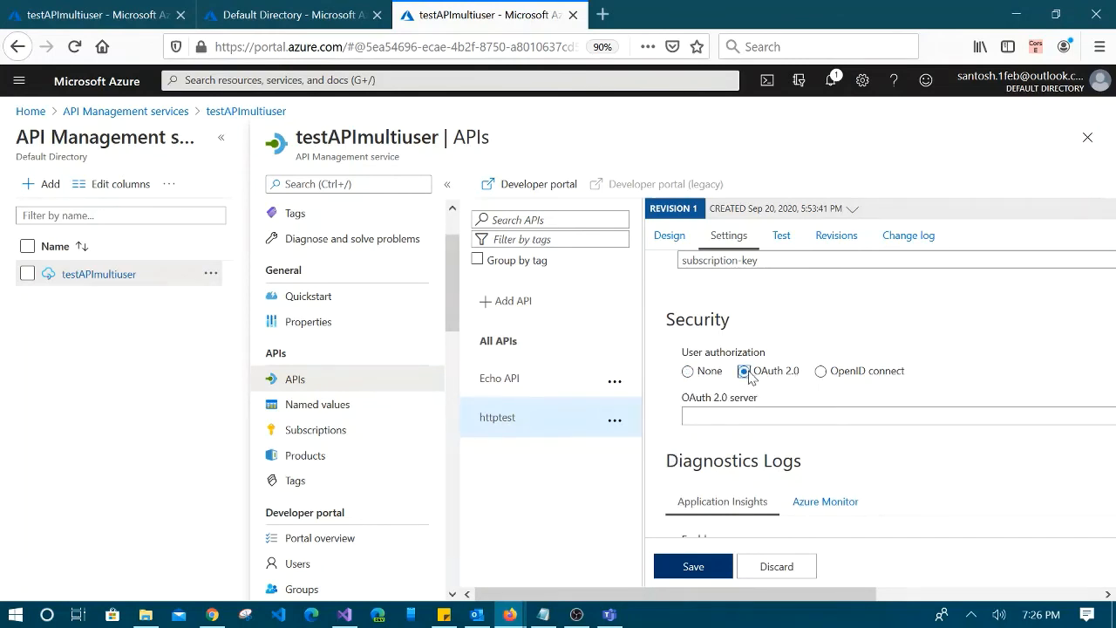
scroll(907, 374, "down", 1)
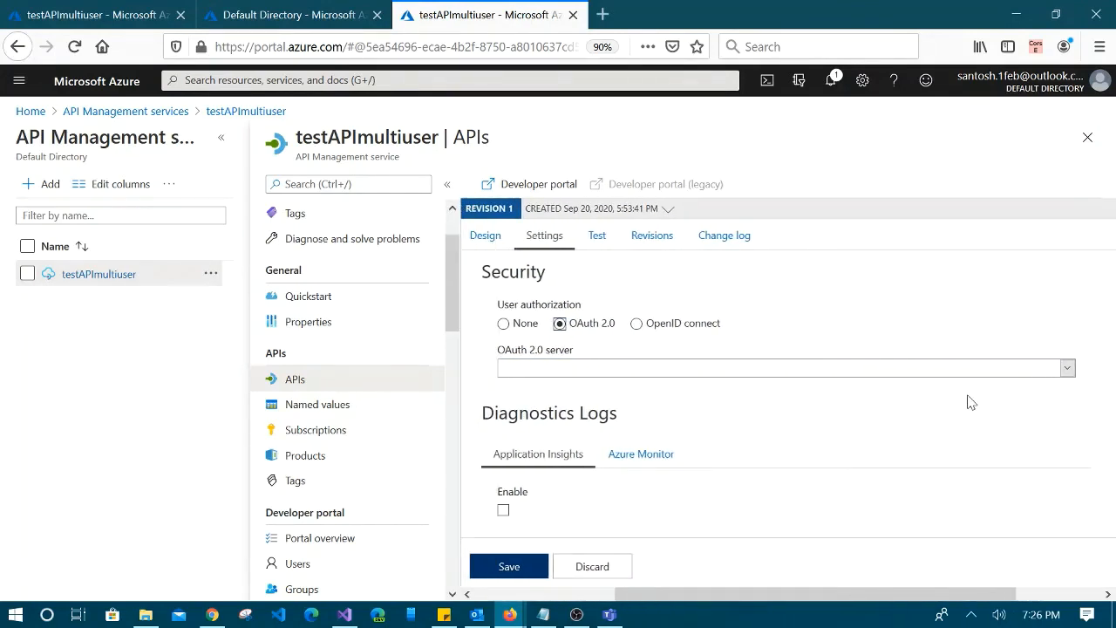
Pick foruserA in the OAuth 2.0 server dropdown for the httptest API
left_click(1067, 369)
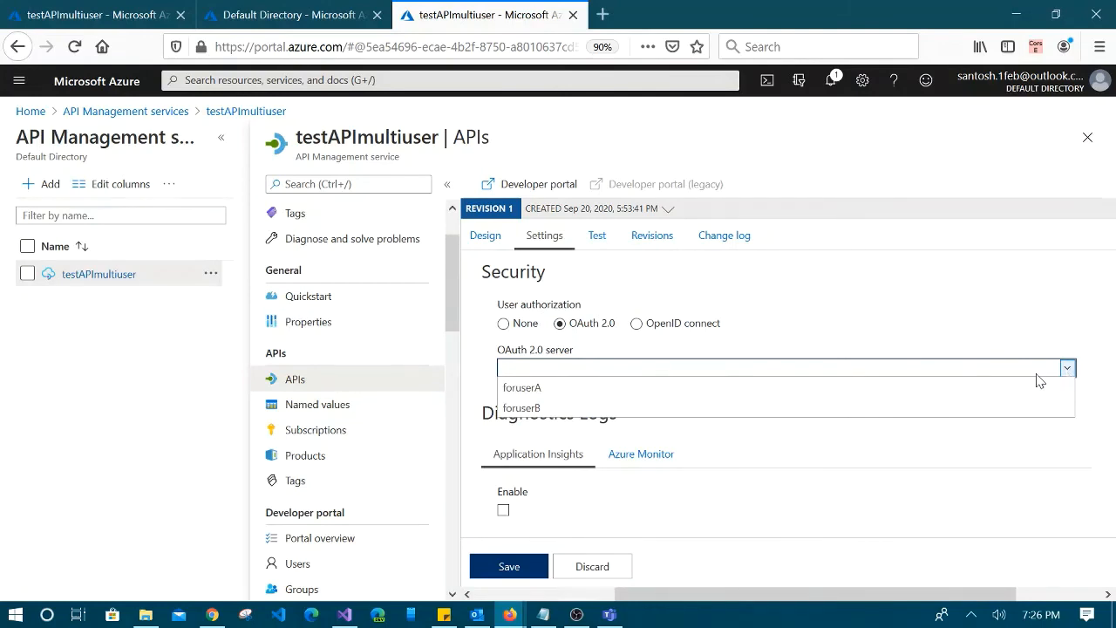
left_click(919, 388)
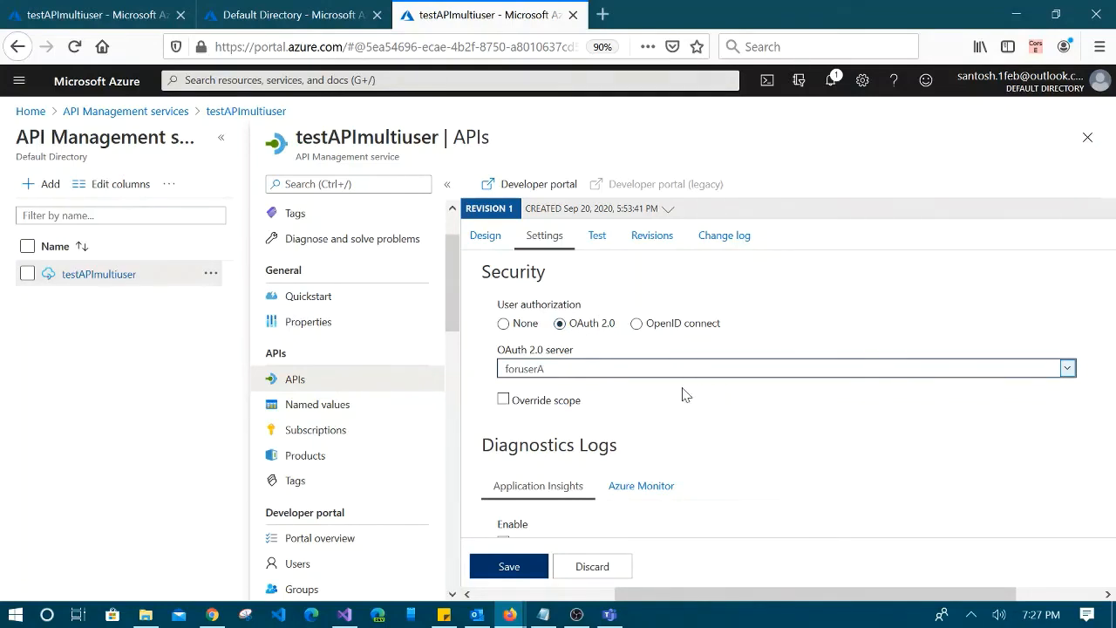
scroll(684, 395, "down", 1)
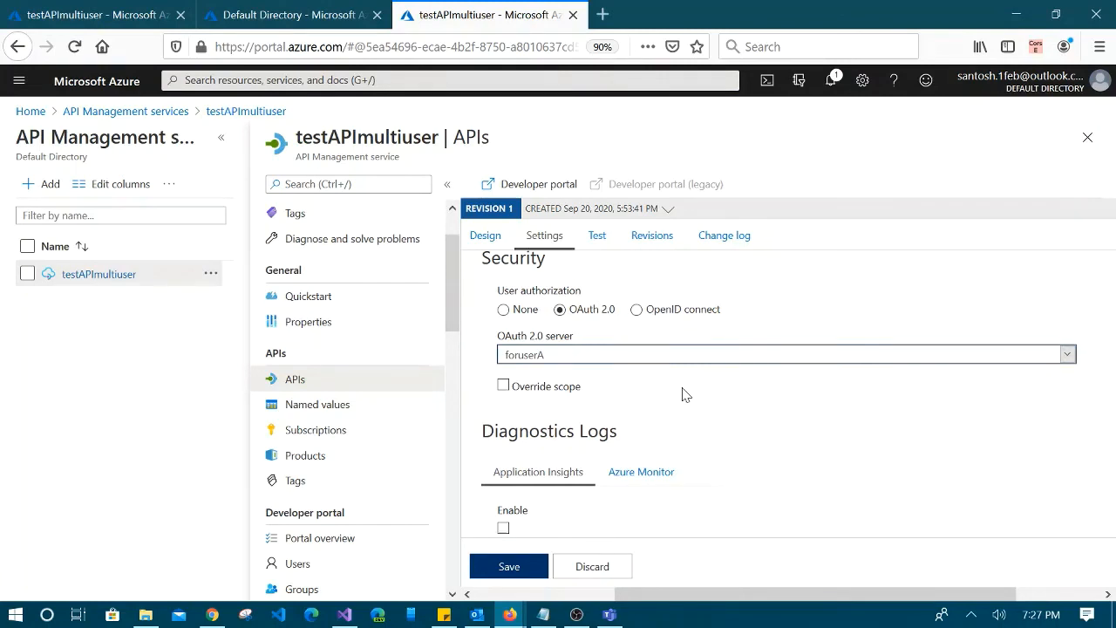